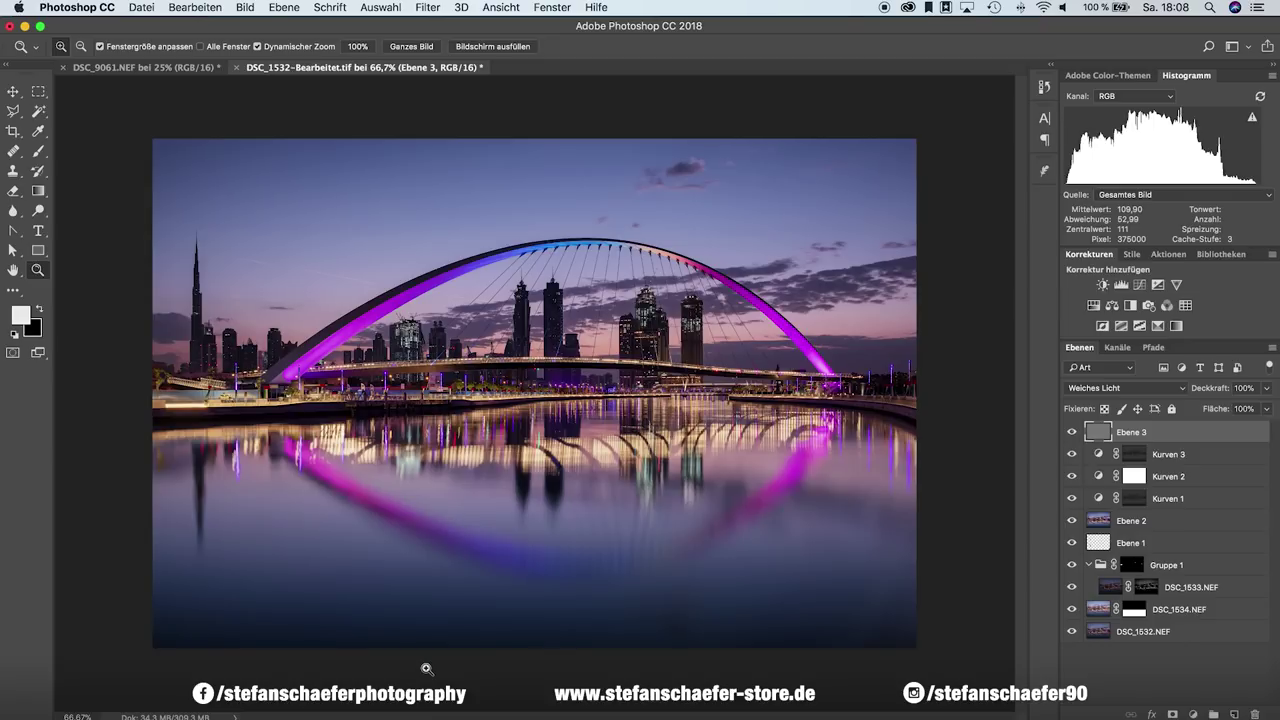
# Step: Stamp all visible layers into a new Ebene 4 above Ebene 3 and apply Camera Raw-Filter
pyautogui.press('alt')
pyautogui.hotkey('ctrl', 'alt', 'shift', 'n')
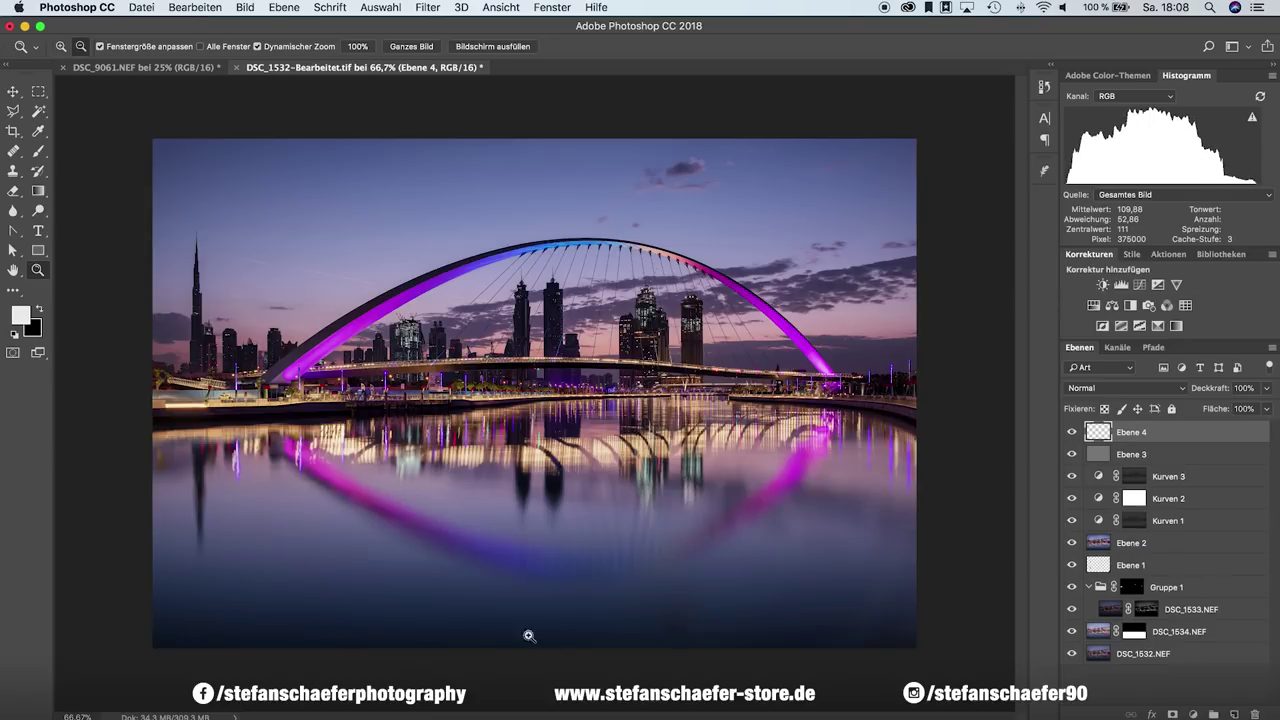
pyautogui.hotkey('ctrl', 'alt', 'shift', 'e')
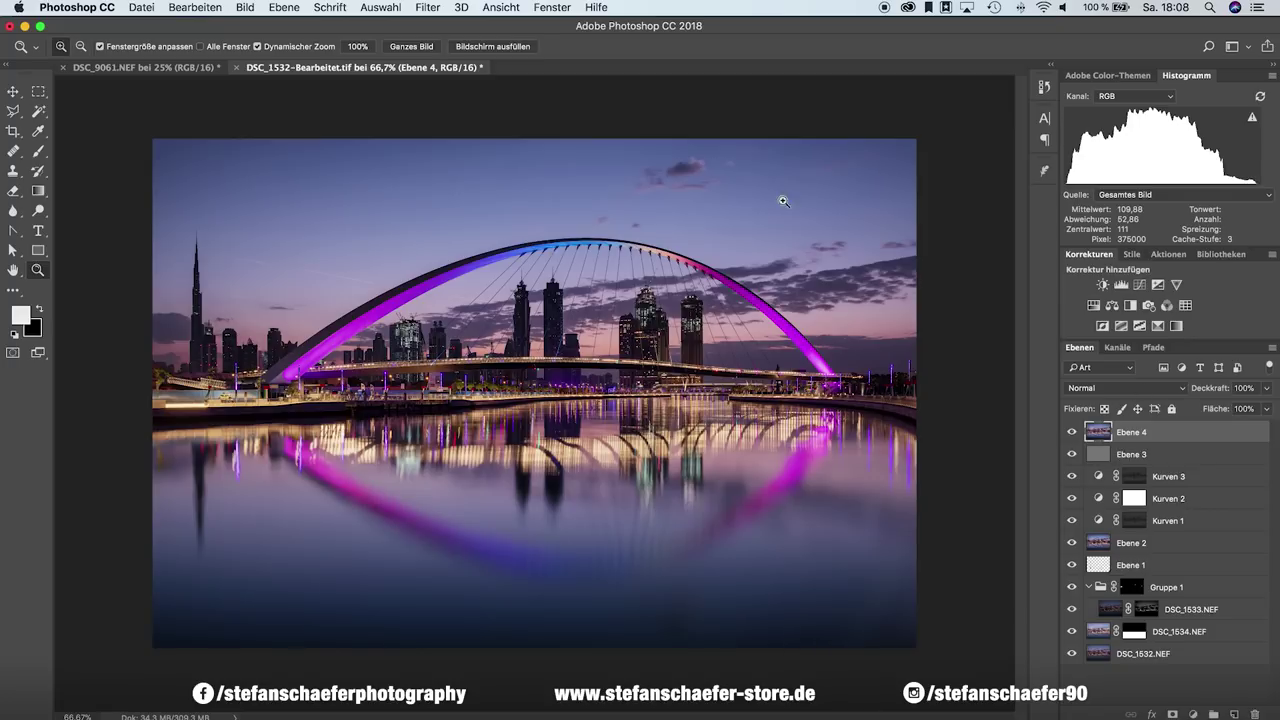
pyautogui.click(428, 8)
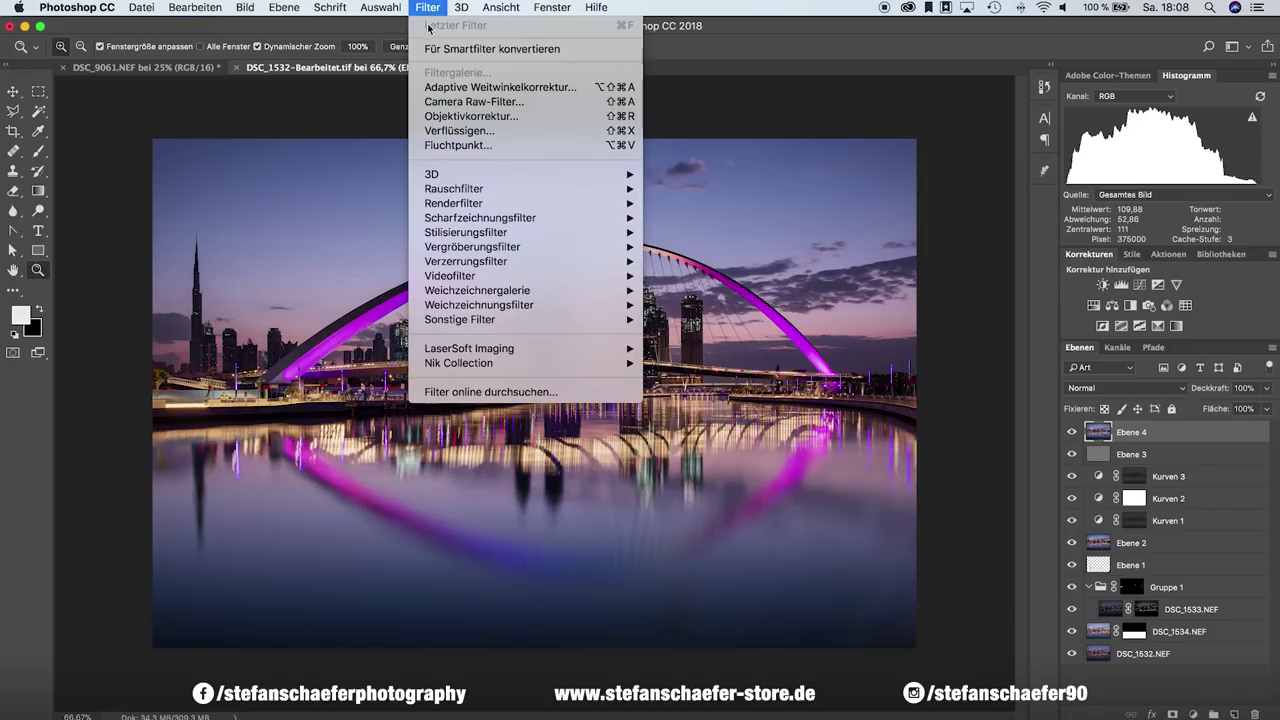
pyautogui.click(433, 103)
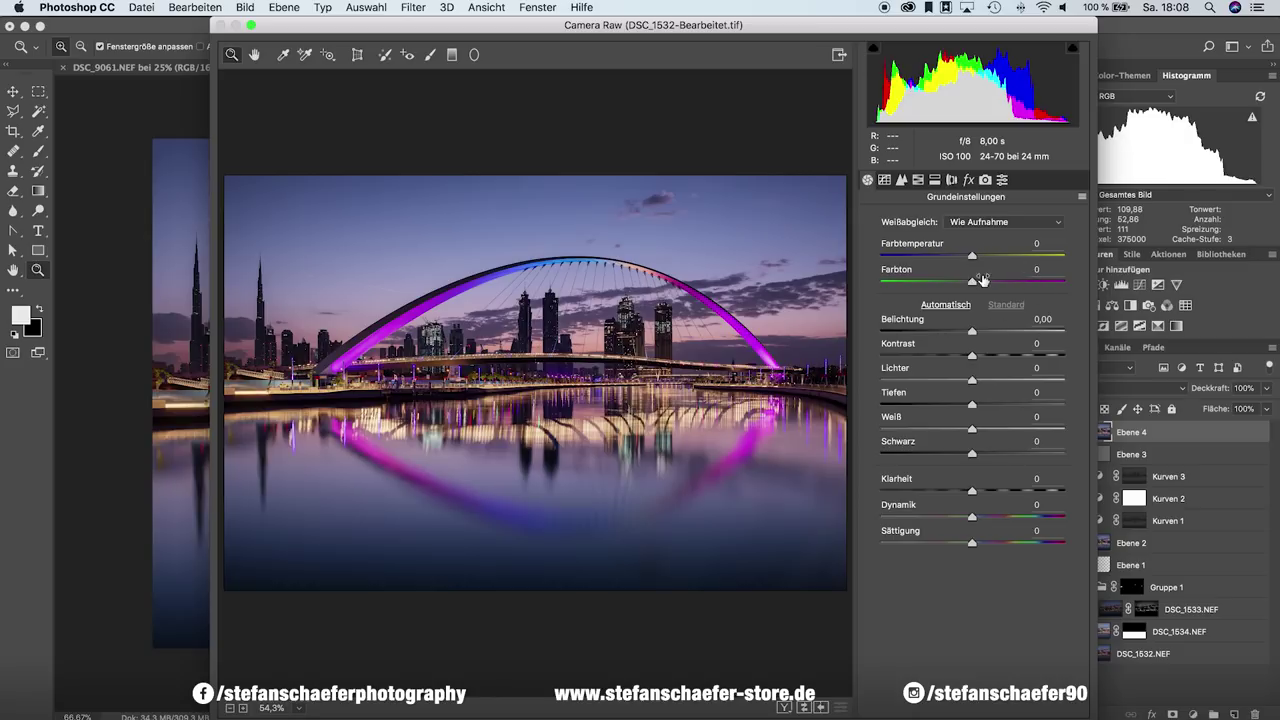
# Step: Browse the Camera Raw panels from tone curve to calibration, then return to Grundeinstellungen
pyautogui.click(884, 180)
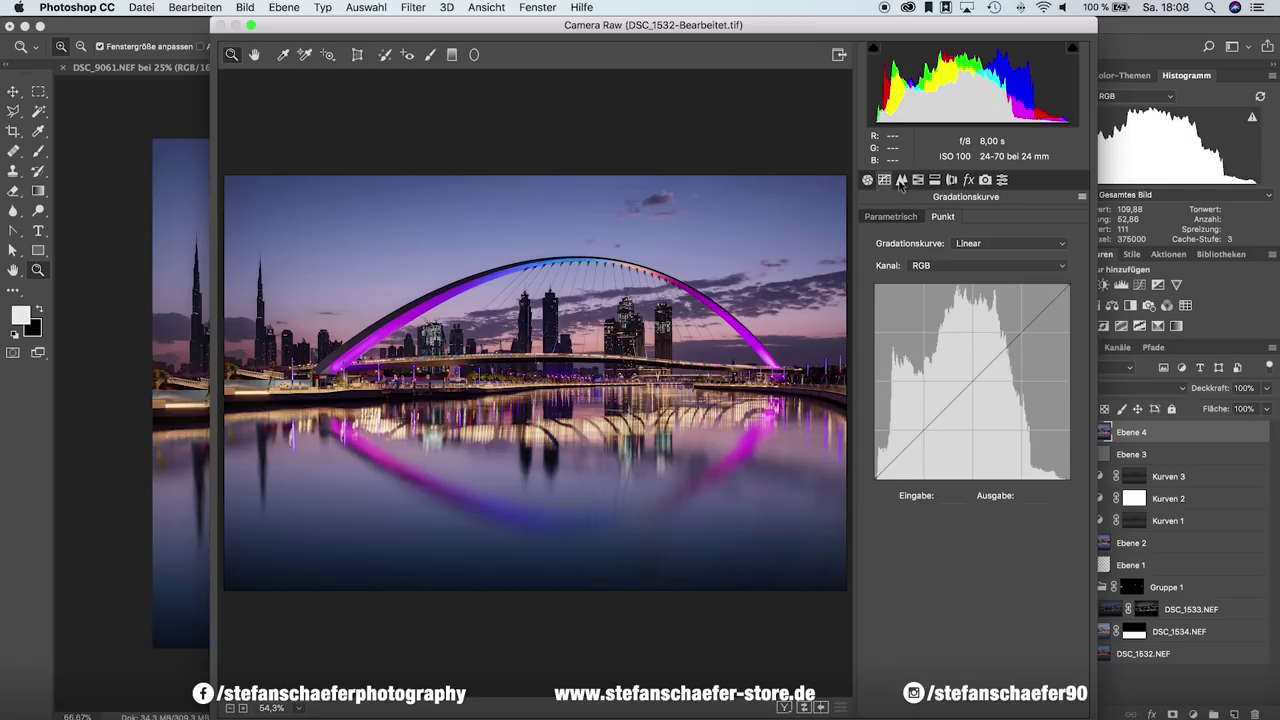
pyautogui.click(904, 180)
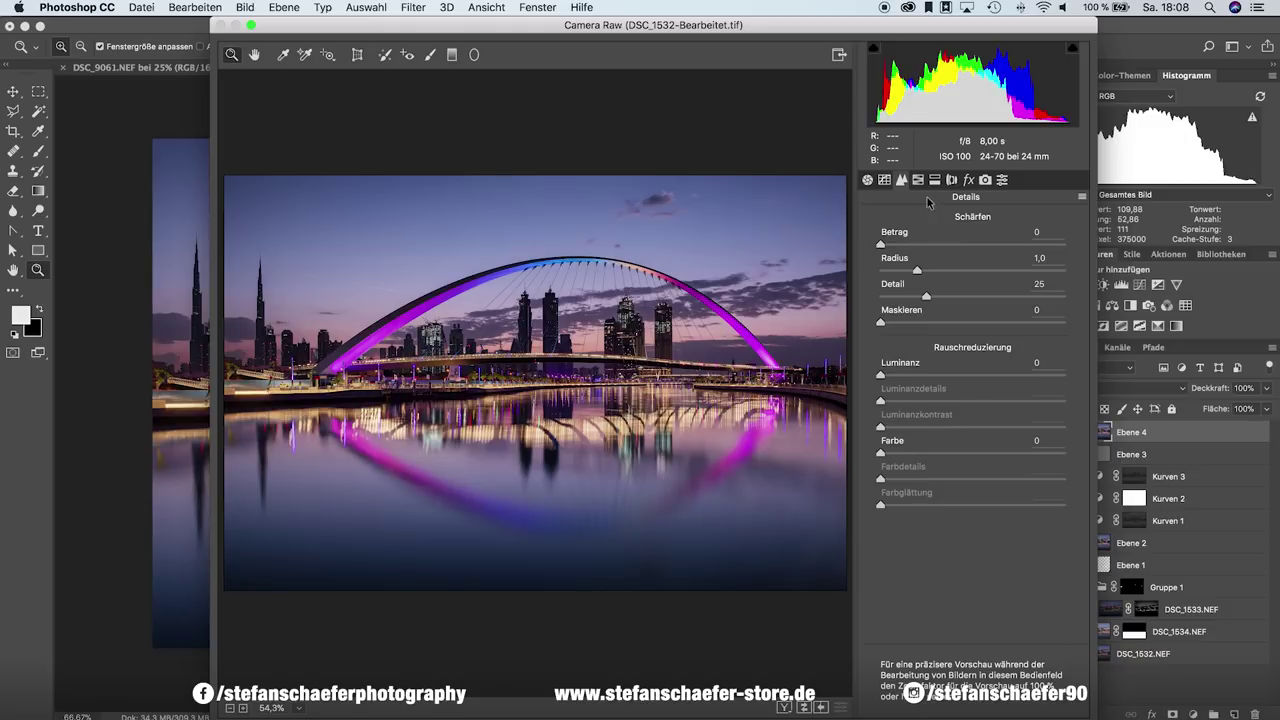
pyautogui.click(918, 182)
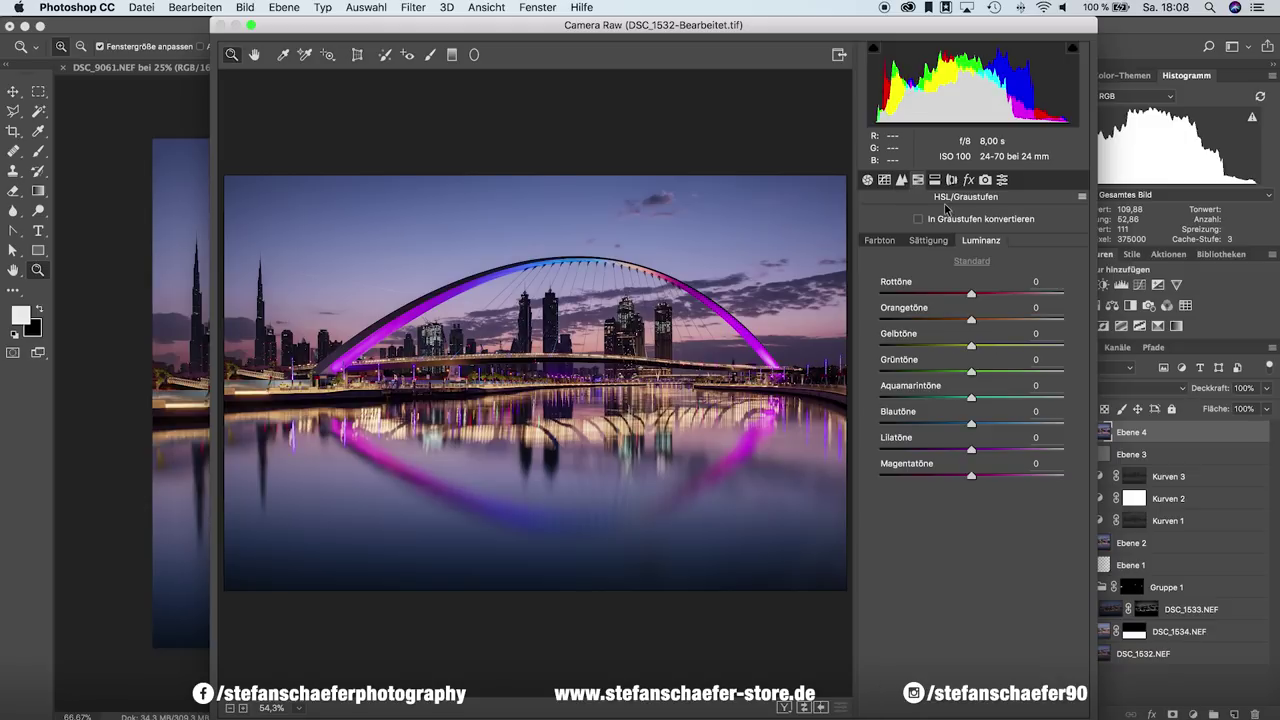
pyautogui.click(938, 181)
pyautogui.click(952, 180)
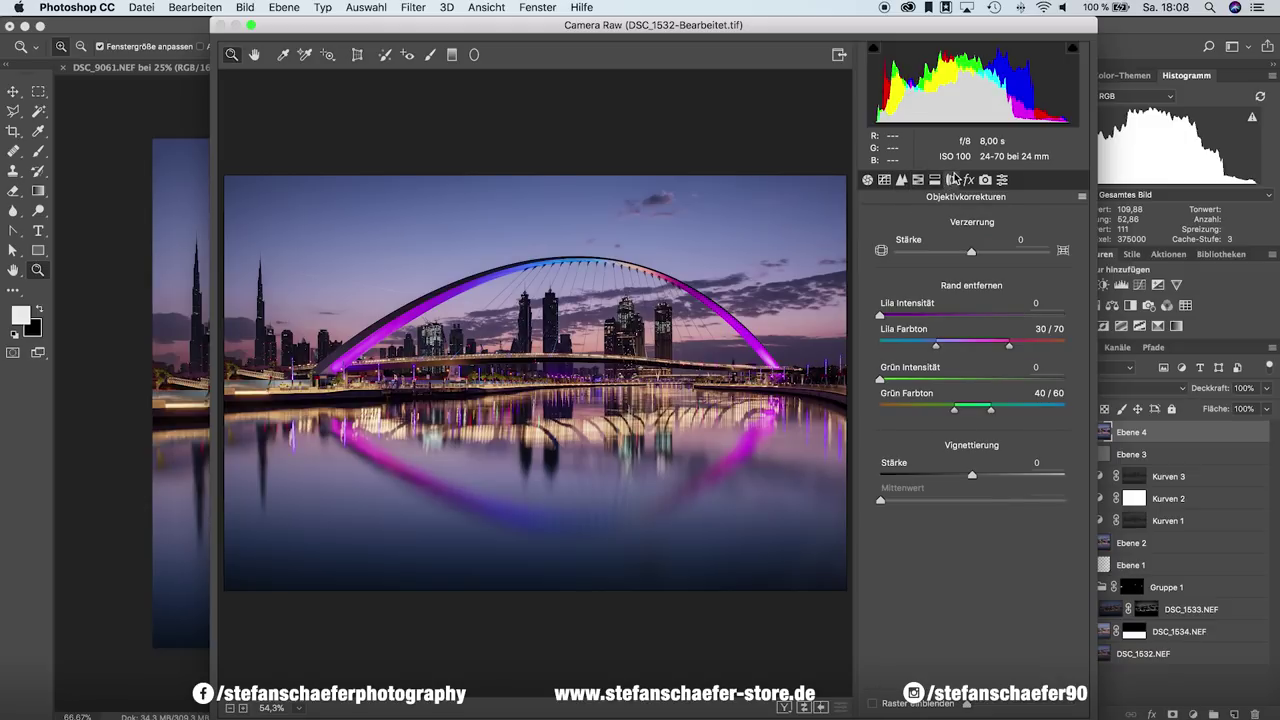
pyautogui.click(968, 181)
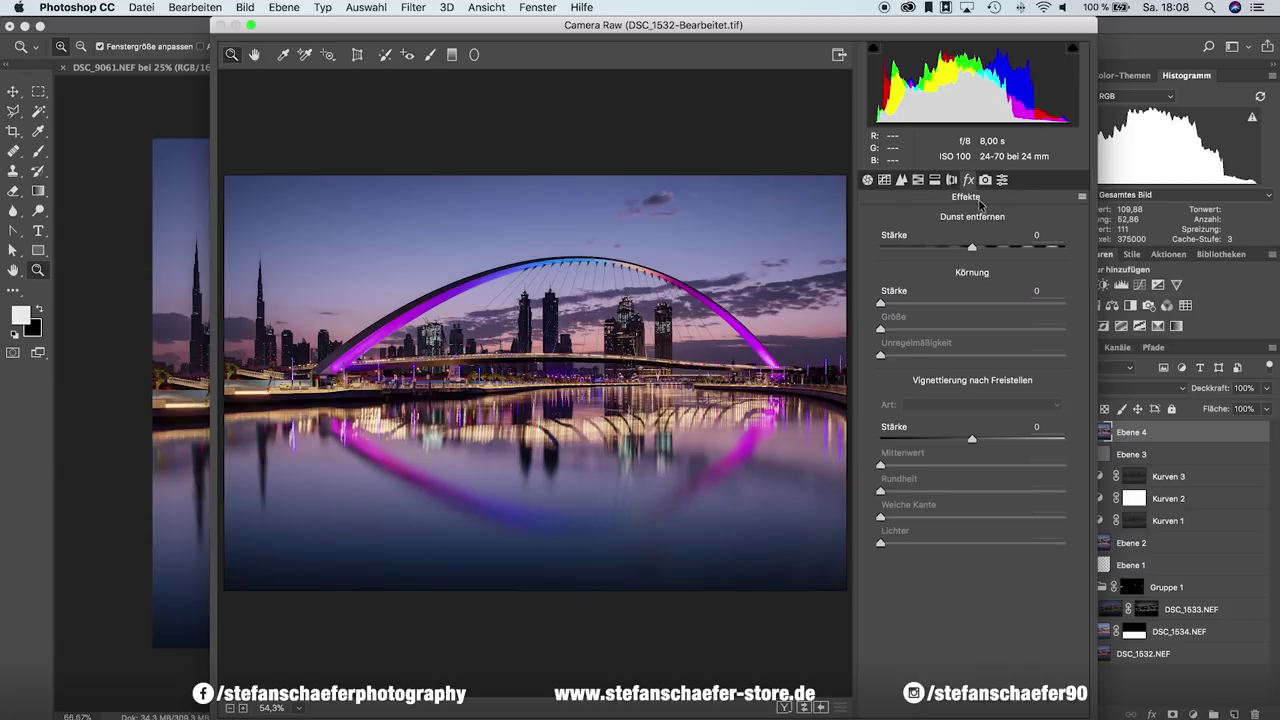
pyautogui.click(985, 181)
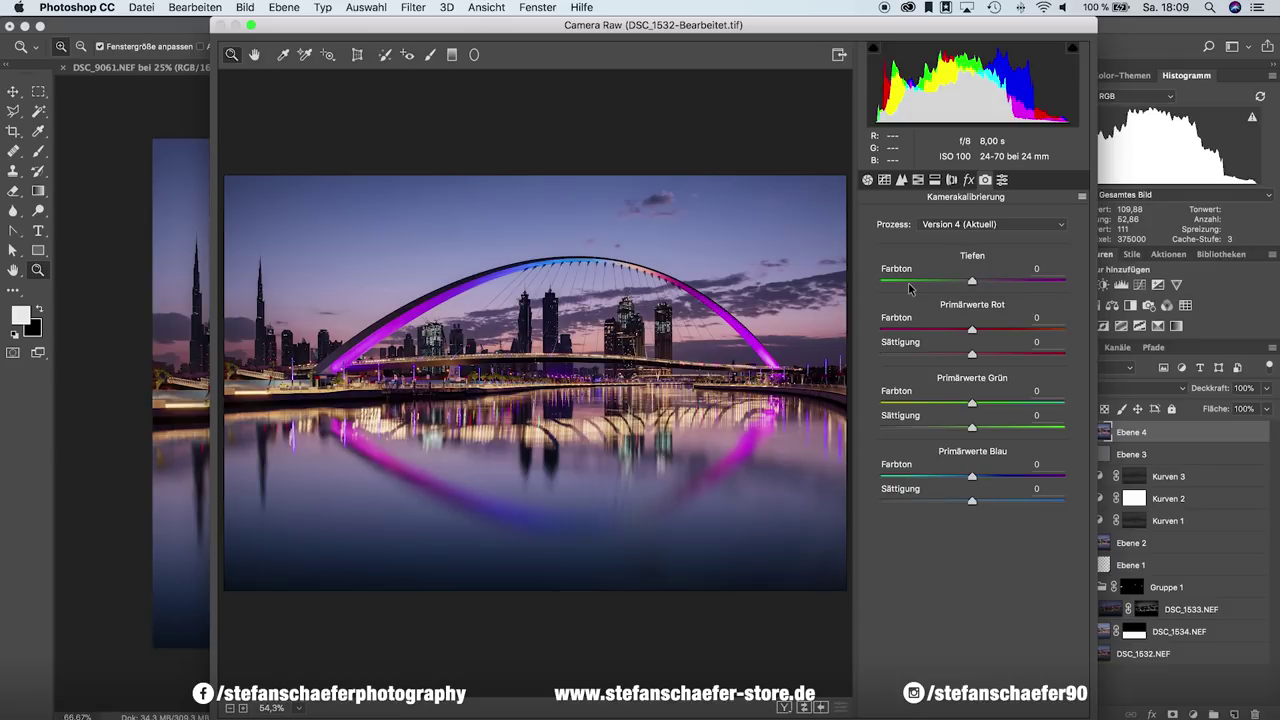
pyautogui.click(866, 182)
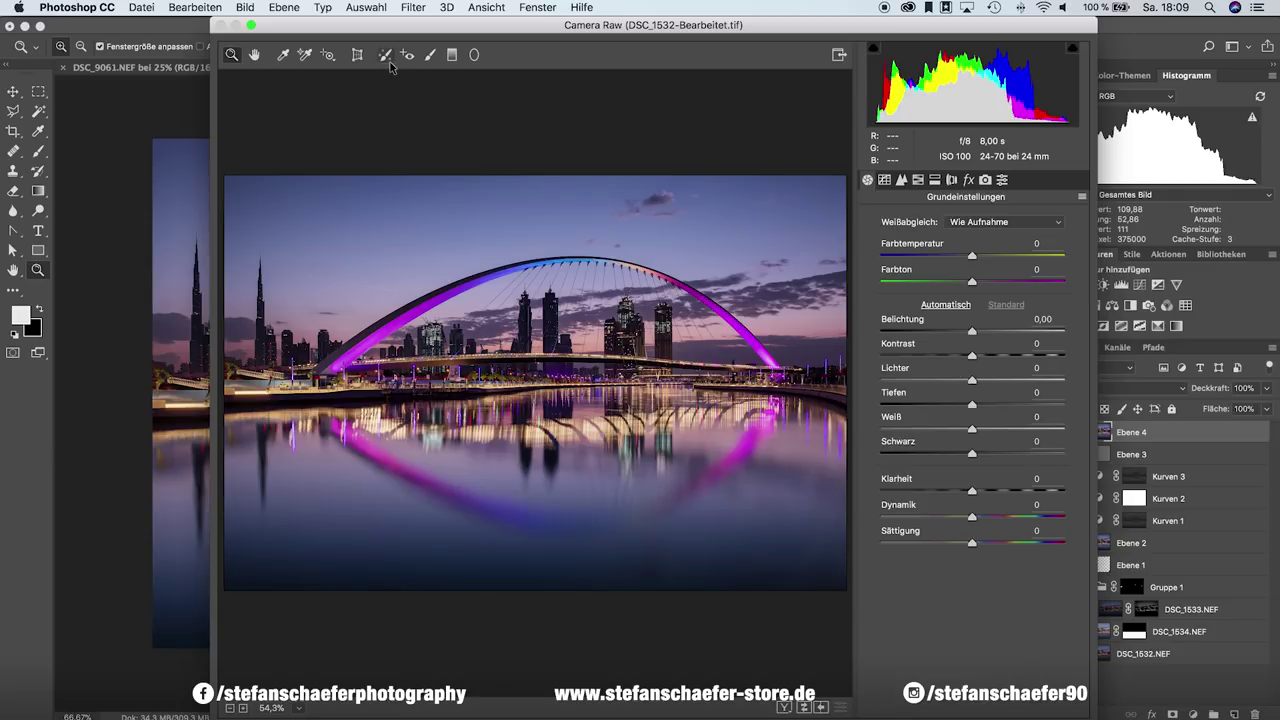
# Step: Add a sky-to-waterline graduated filter at −0.80 Belichtung with Tiefen 0, and apply it
pyautogui.click(453, 57)
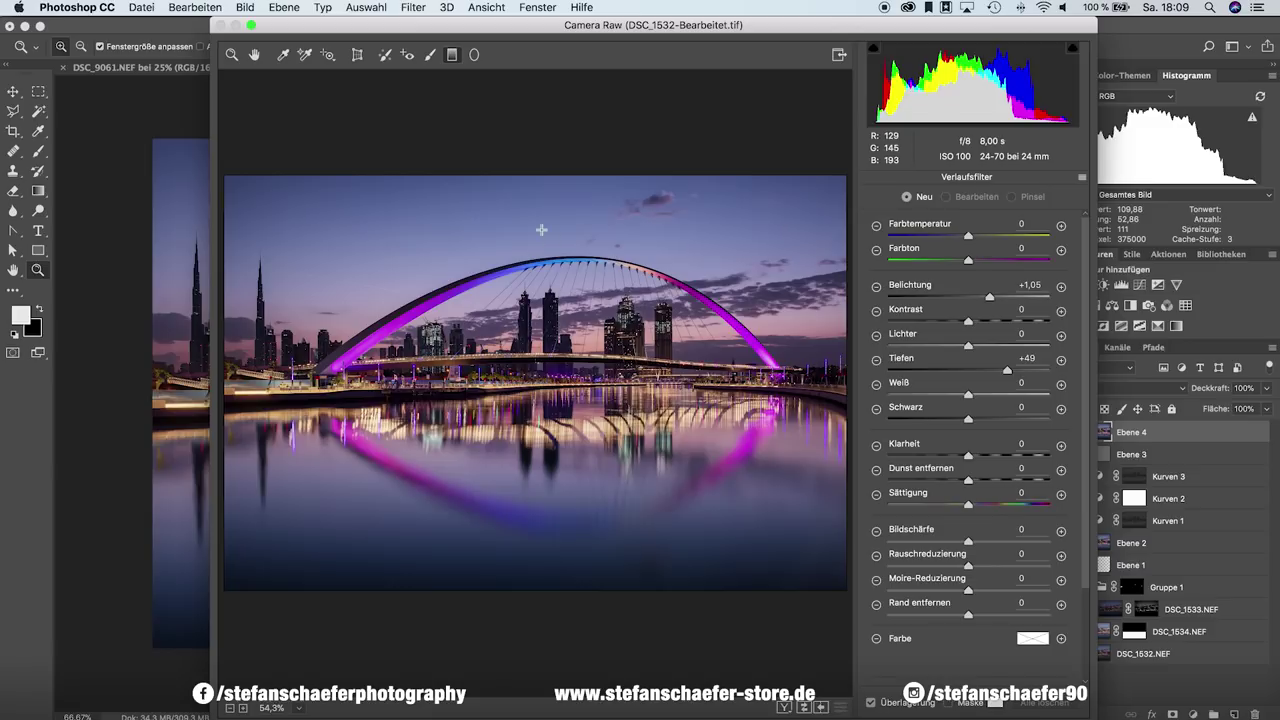
pyautogui.moveTo(543, 209); pyautogui.dragTo(543, 418)
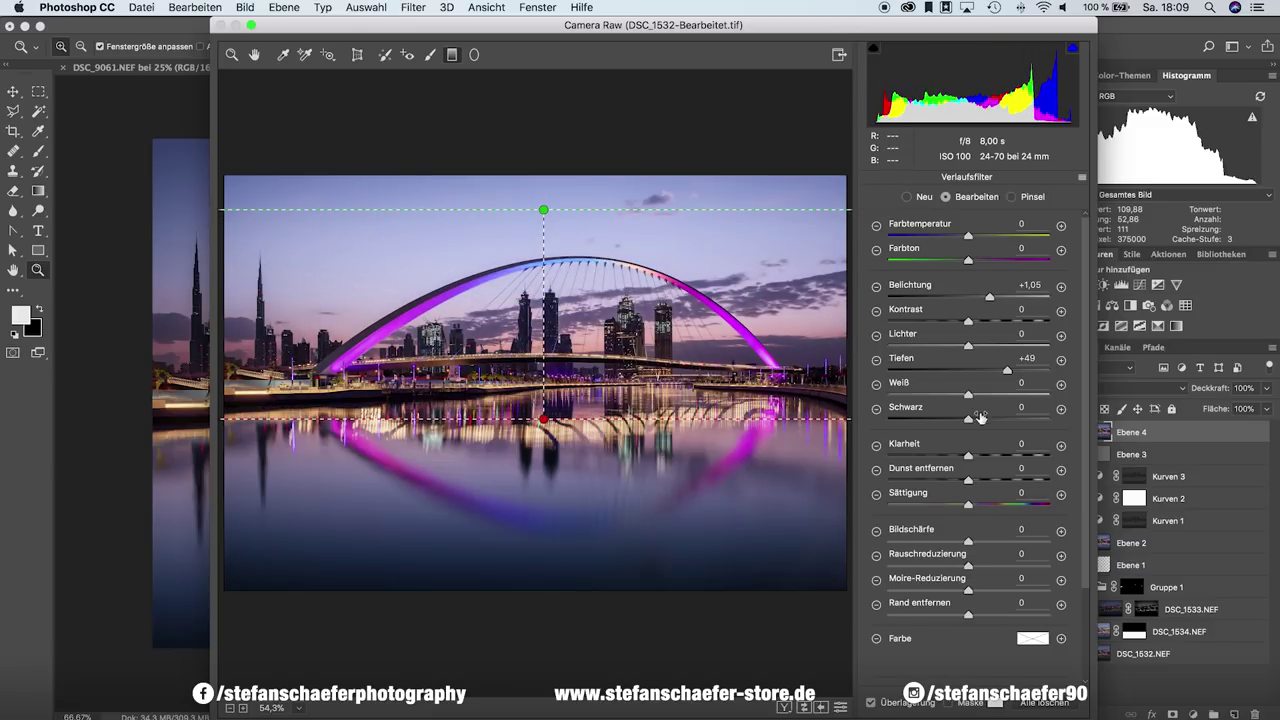
pyautogui.click(946, 297)
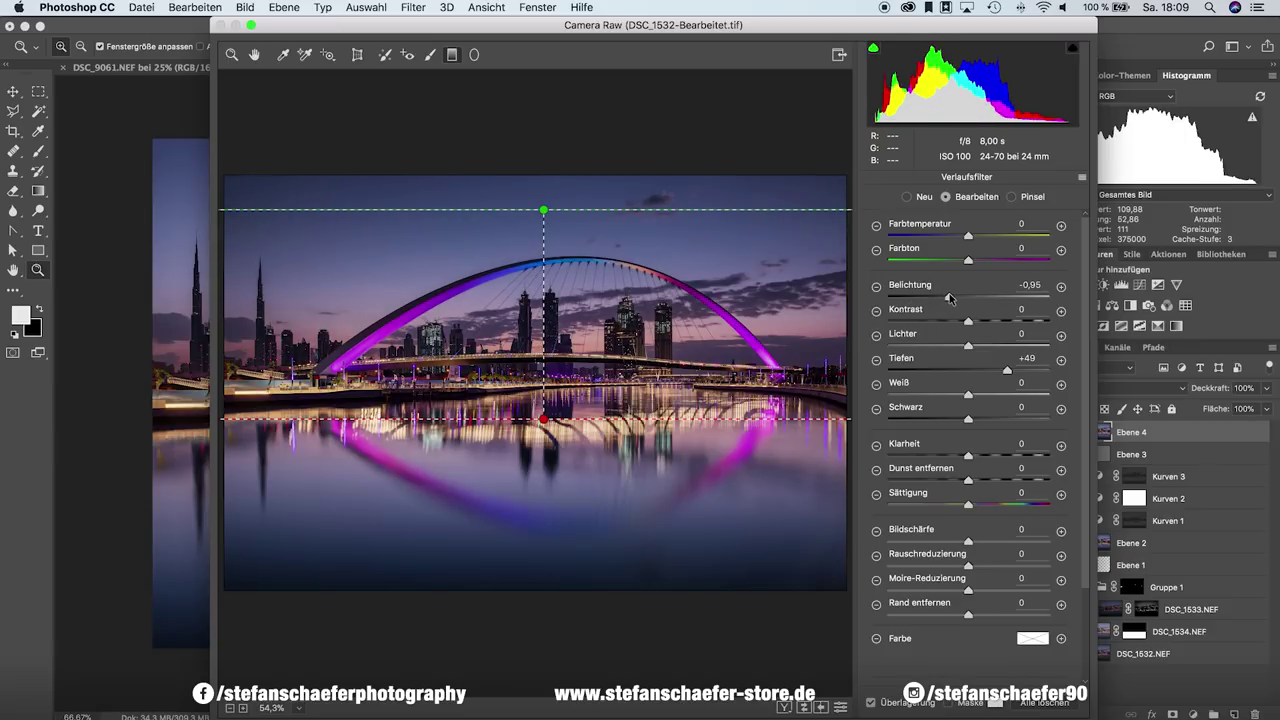
pyautogui.click(968, 370)
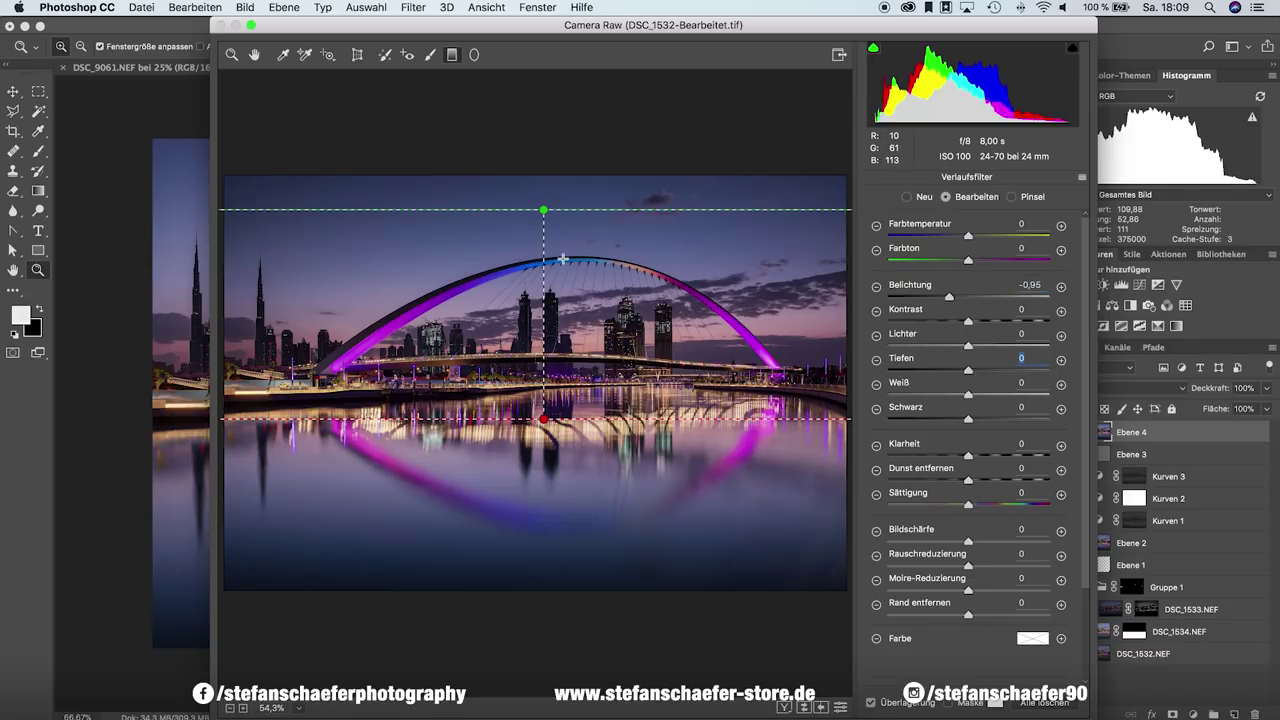
pyautogui.moveTo(951, 301); pyautogui.dragTo(956, 304)
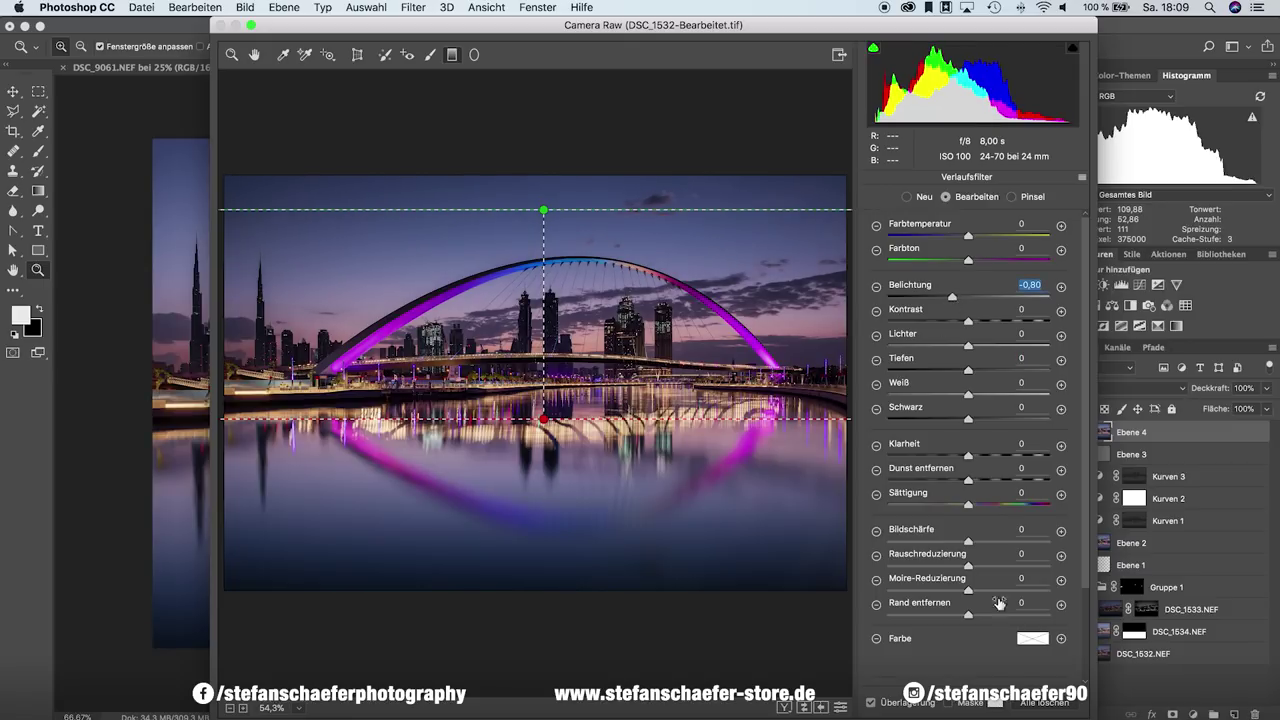
pyautogui.press('Return')
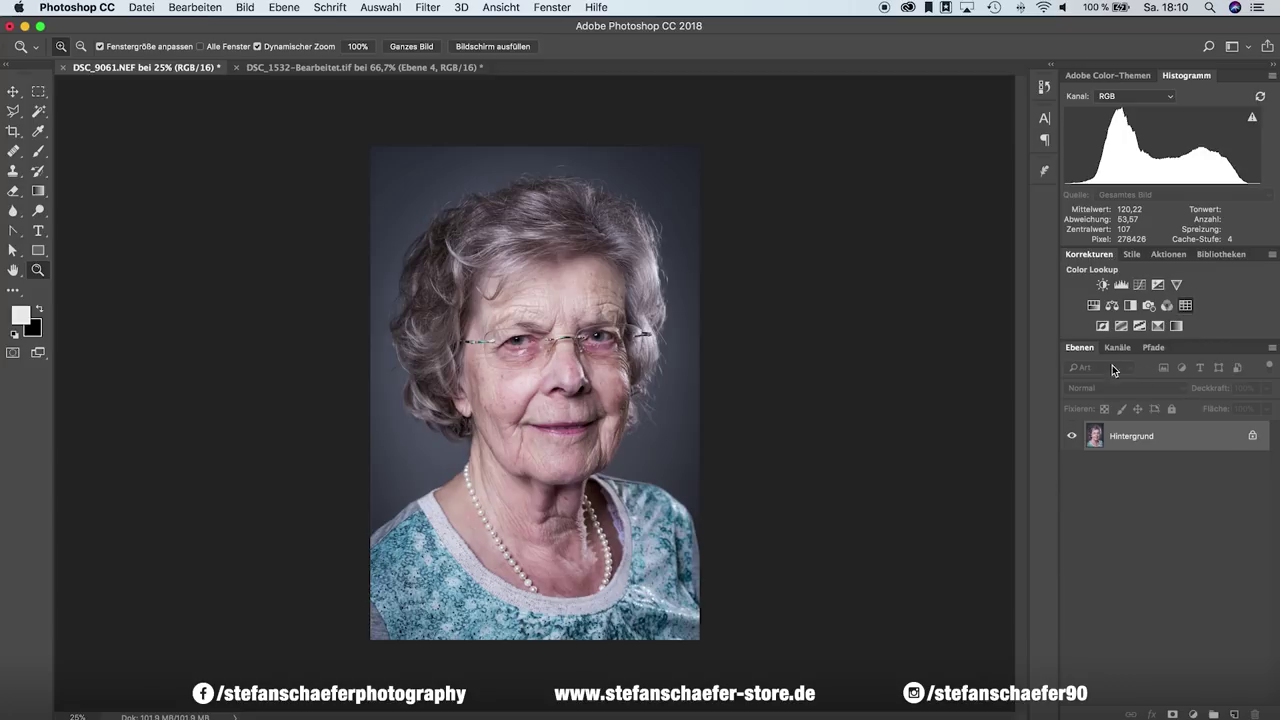
pyautogui.moveTo(692, 420); pyautogui.dragTo(904, 298)
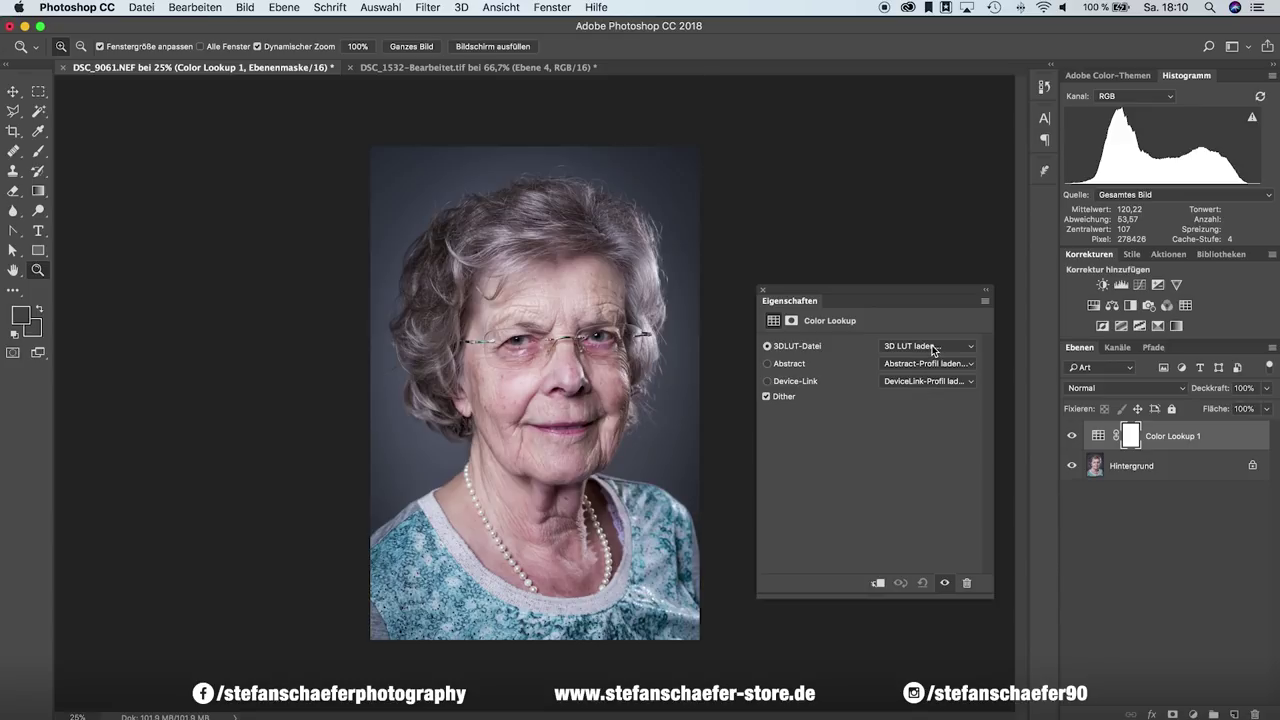
pyautogui.click(936, 366)
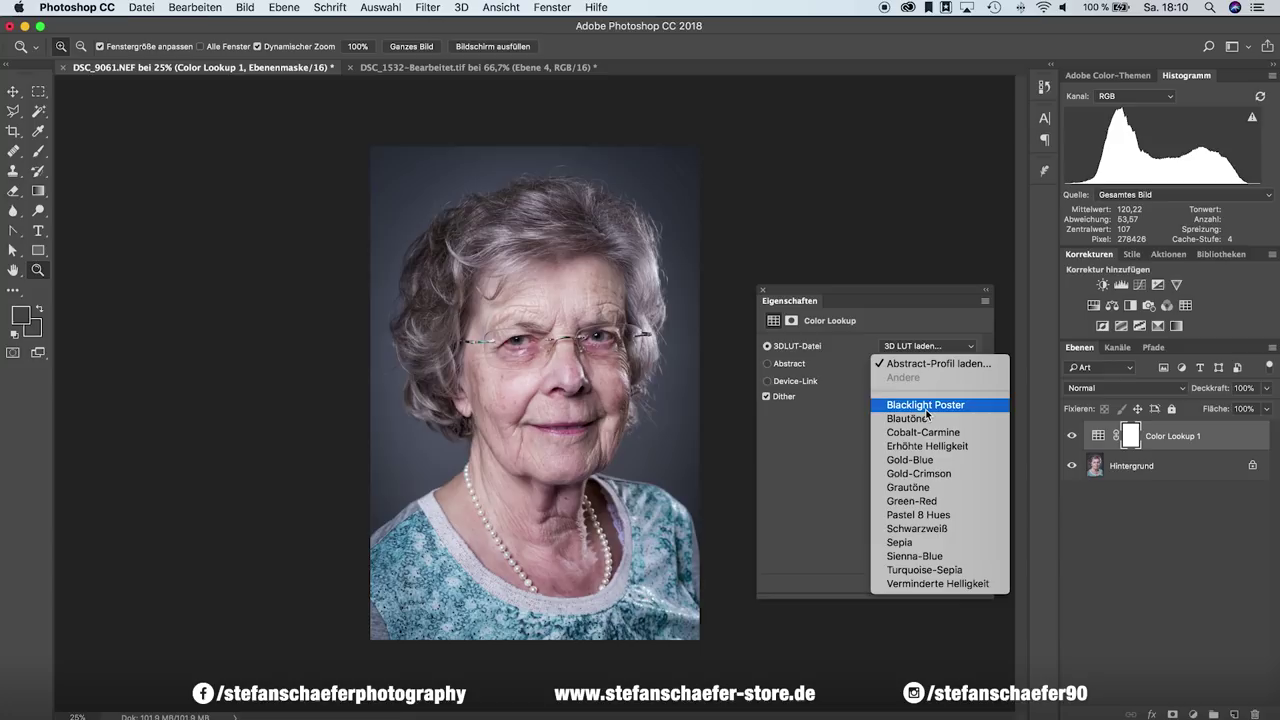
pyautogui.click(925, 406)
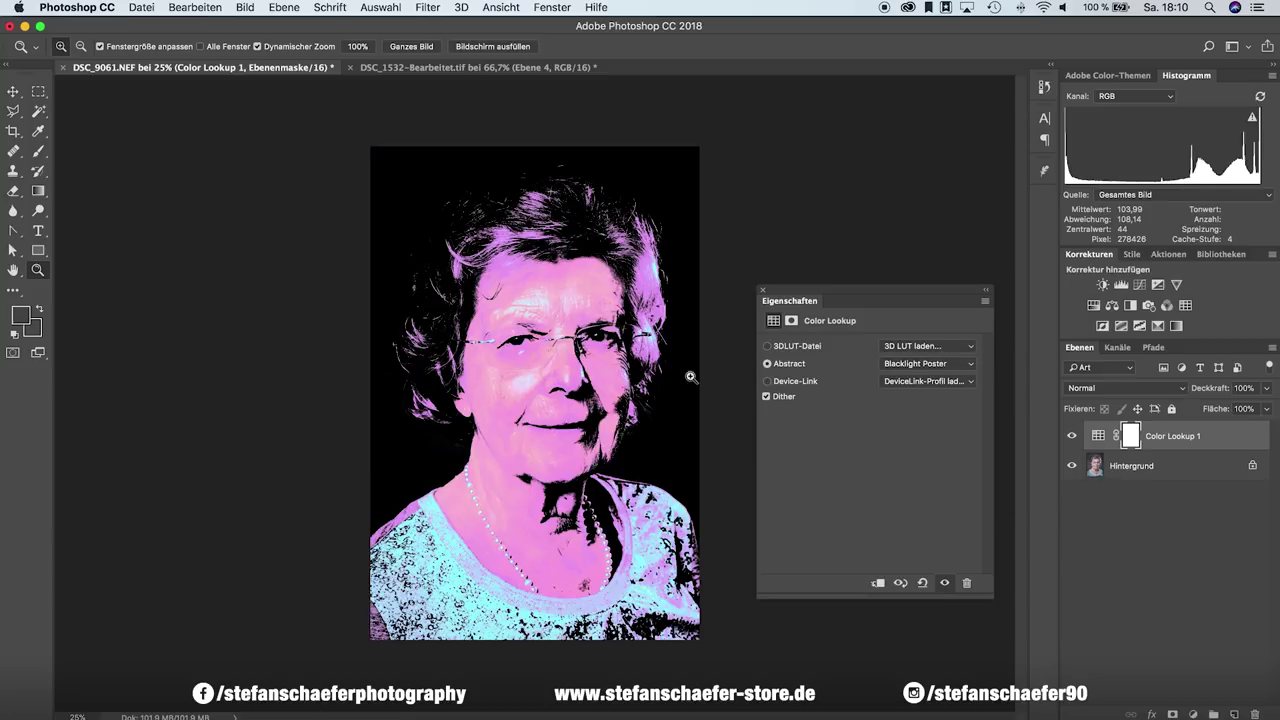
pyautogui.click(925, 369)
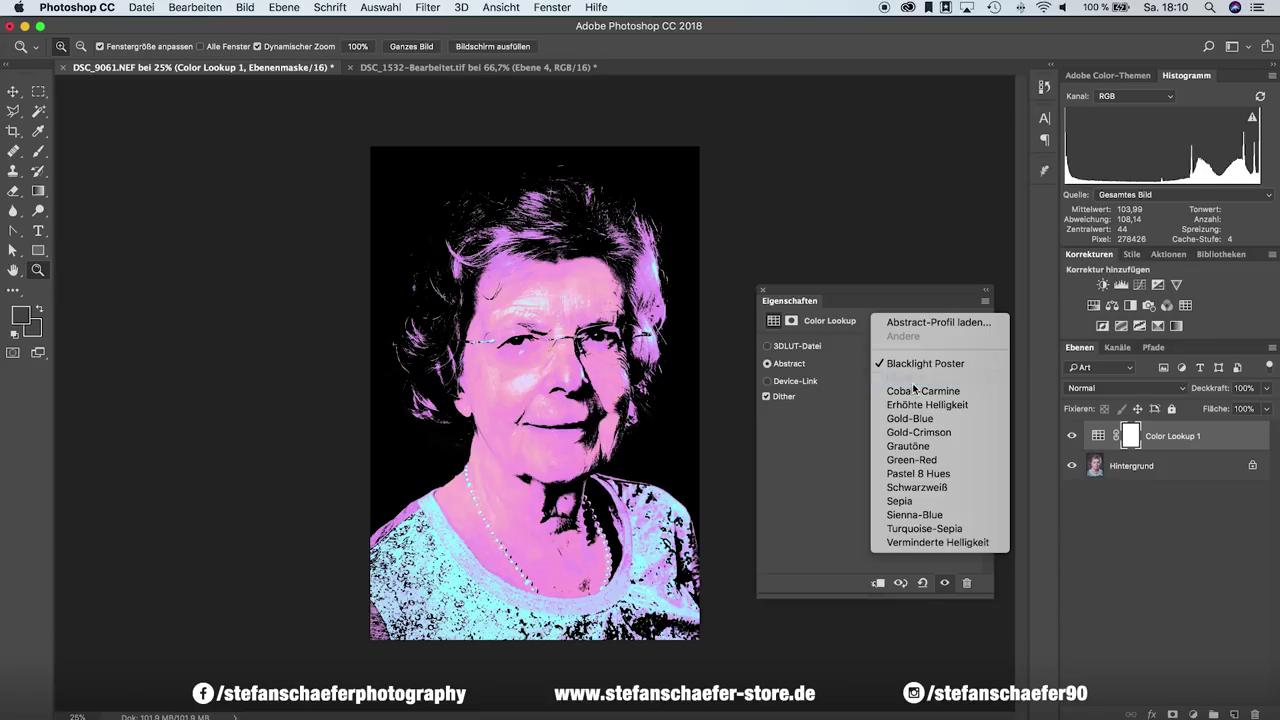
pyautogui.click(910, 378)
pyautogui.click(910, 365)
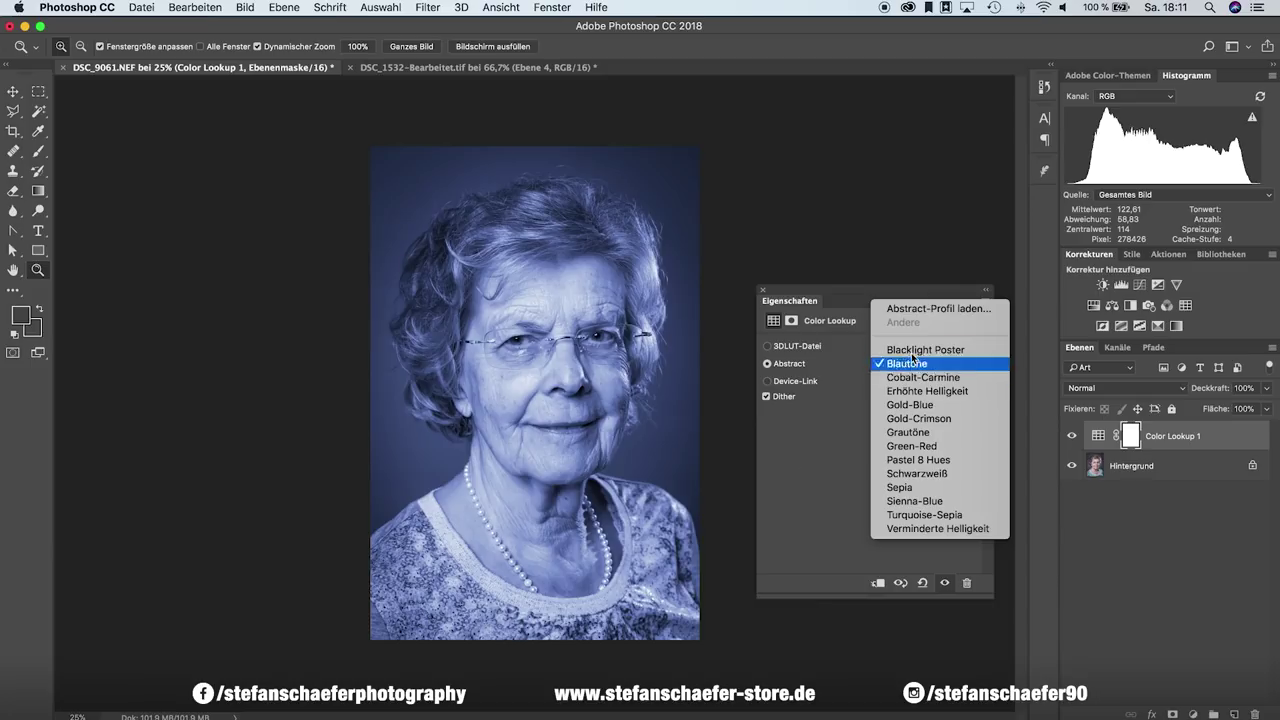
pyautogui.click(927, 291)
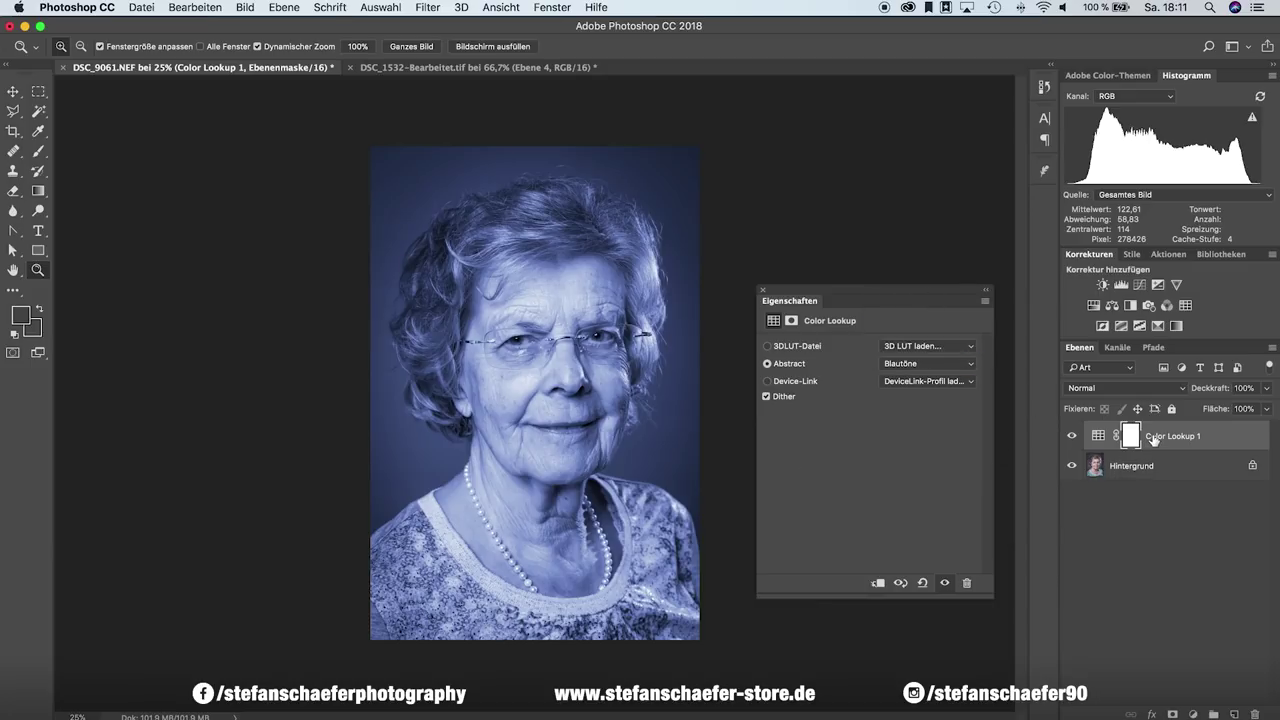
pyautogui.moveTo(1153, 438); pyautogui.dragTo(1254, 713)
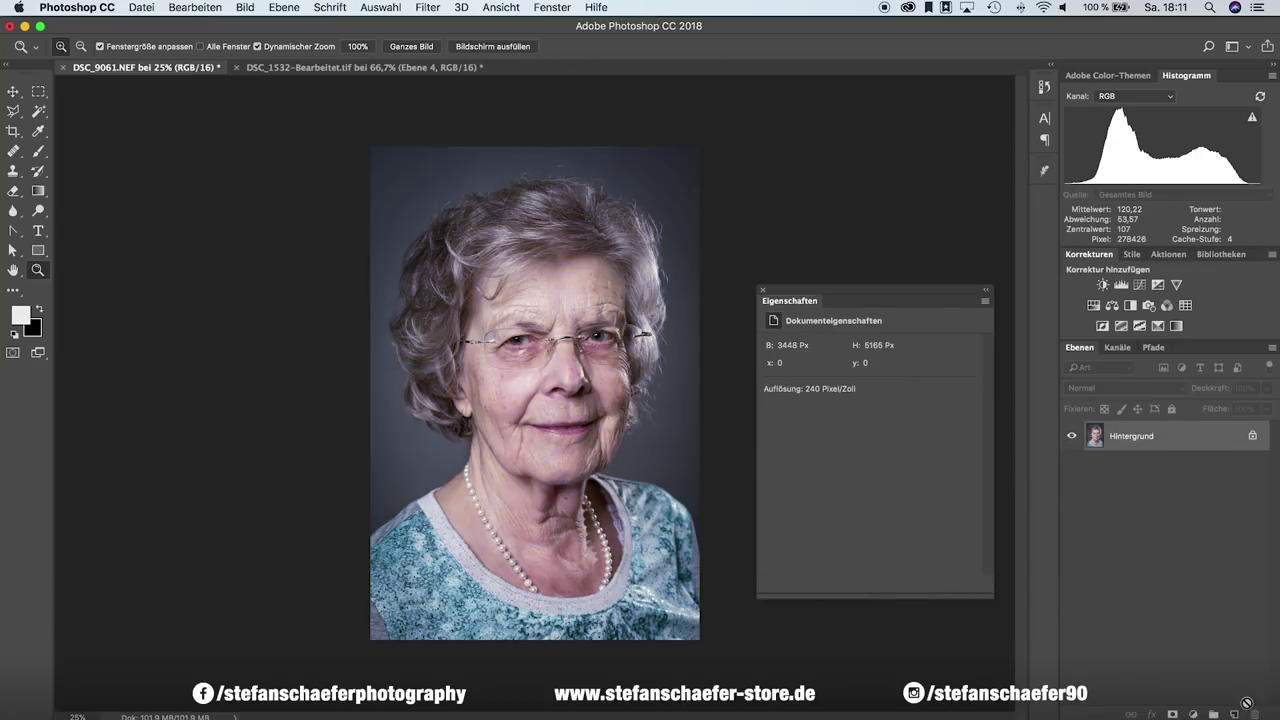
# Step: Add a Schwarzweiß adjustment layer at 11% opacity above Hintergrund, followed by a Curves layer
pyautogui.click(986, 290)
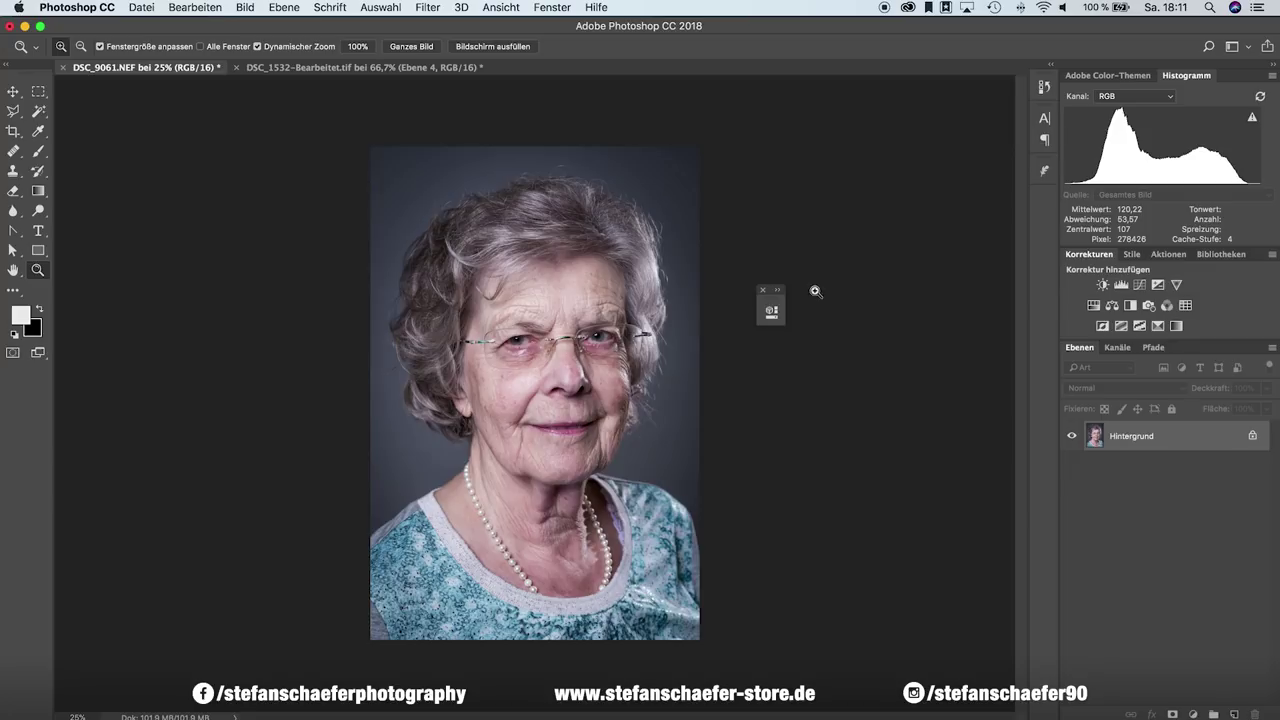
pyautogui.click(760, 291)
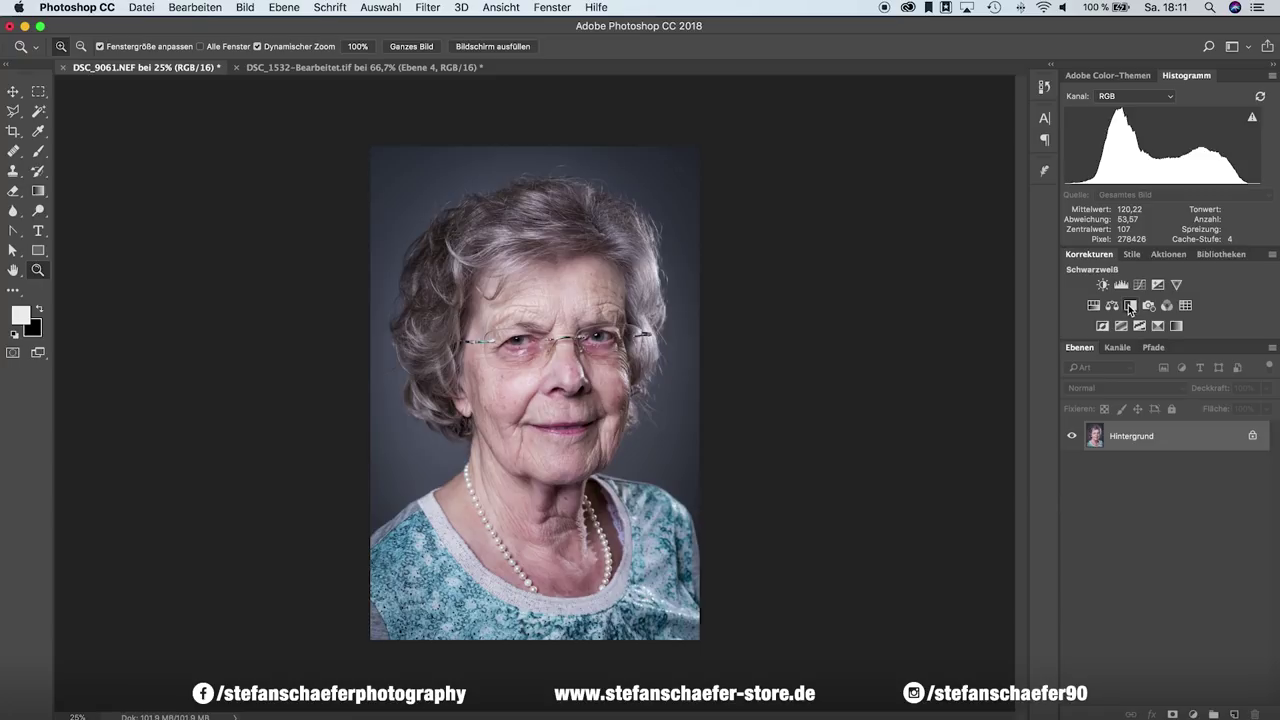
pyautogui.click(1129, 306)
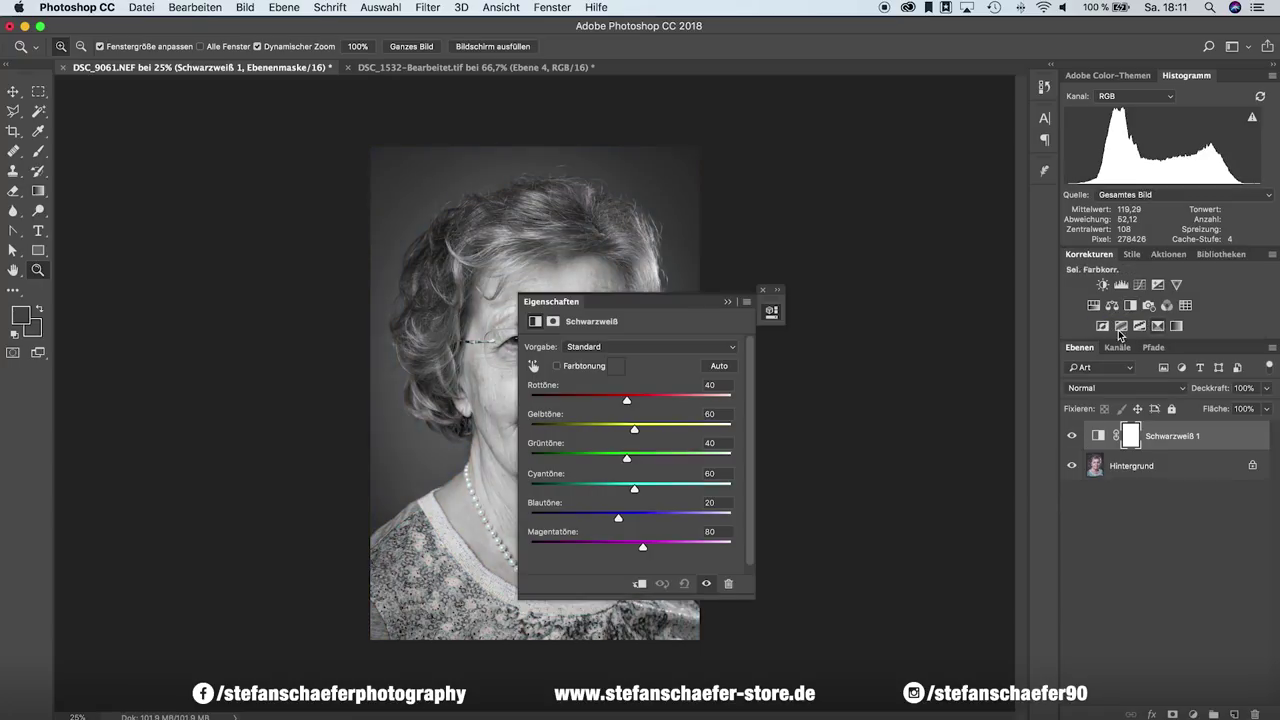
pyautogui.moveTo(672, 300); pyautogui.dragTo(903, 317)
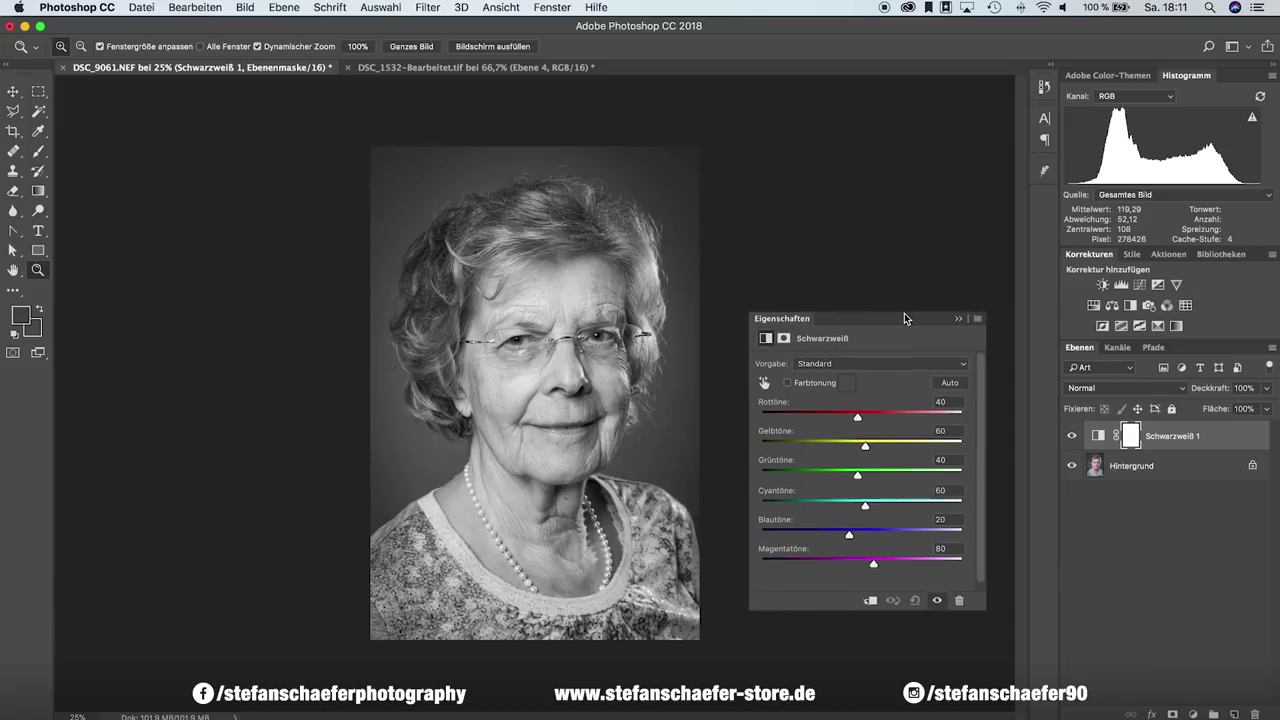
pyautogui.click(1266, 388)
pyautogui.moveTo(1205, 404); pyautogui.dragTo(1204, 404)
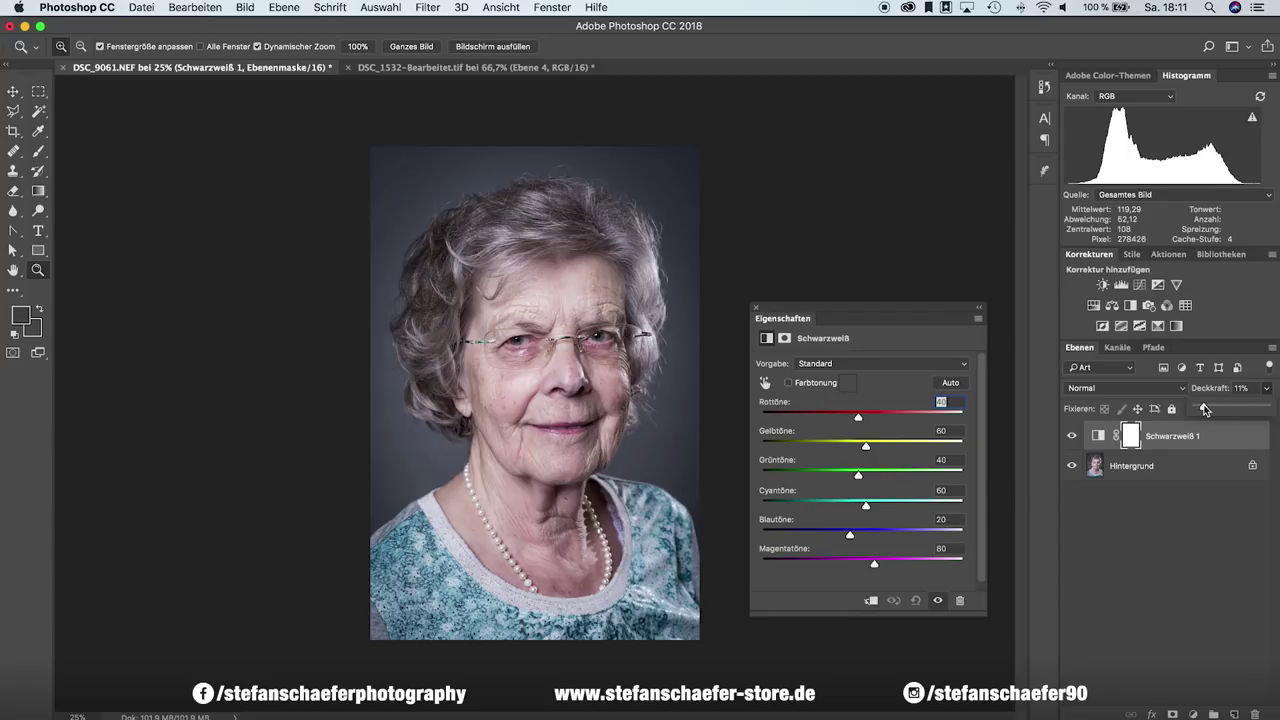
pyautogui.click(1139, 285)
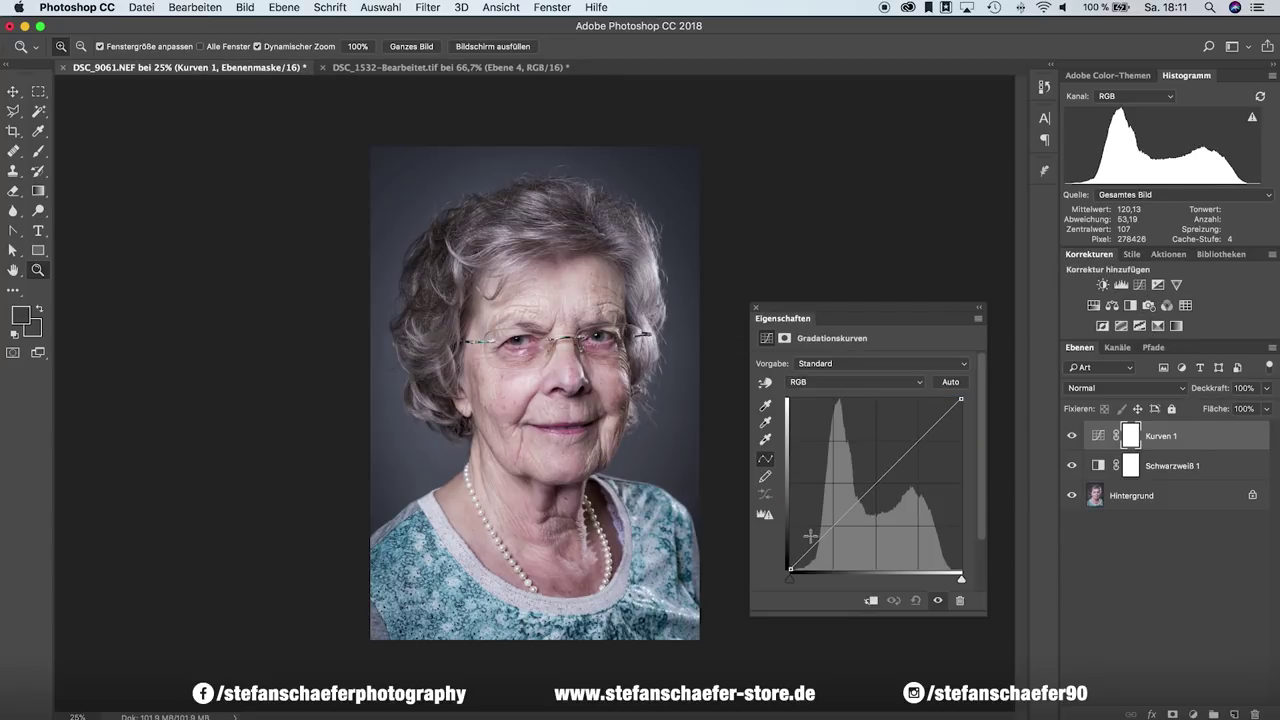
# Step: Steepen Kurven 1, then add a reversed Weiches Licht gradient map at about 12% opacity
pyautogui.moveTo(830, 527); pyautogui.dragTo(833, 531)
pyautogui.moveTo(919, 438); pyautogui.dragTo(918, 435)
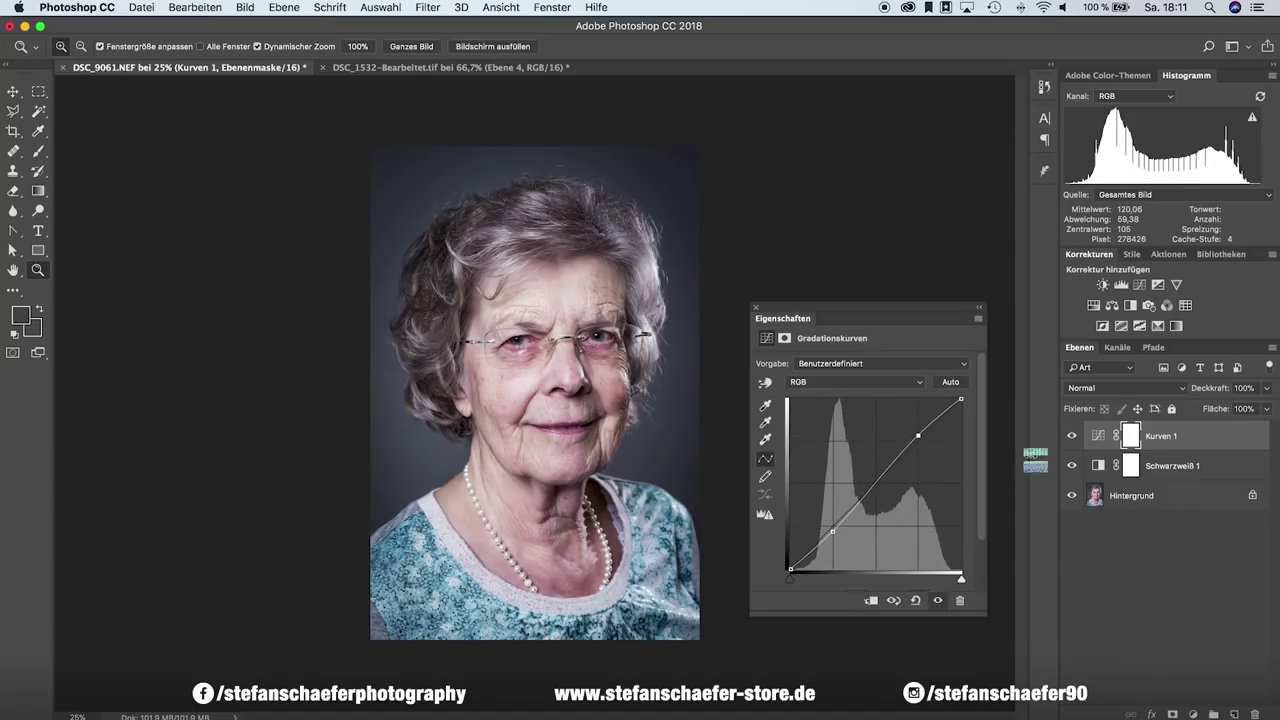
pyautogui.click(1175, 328)
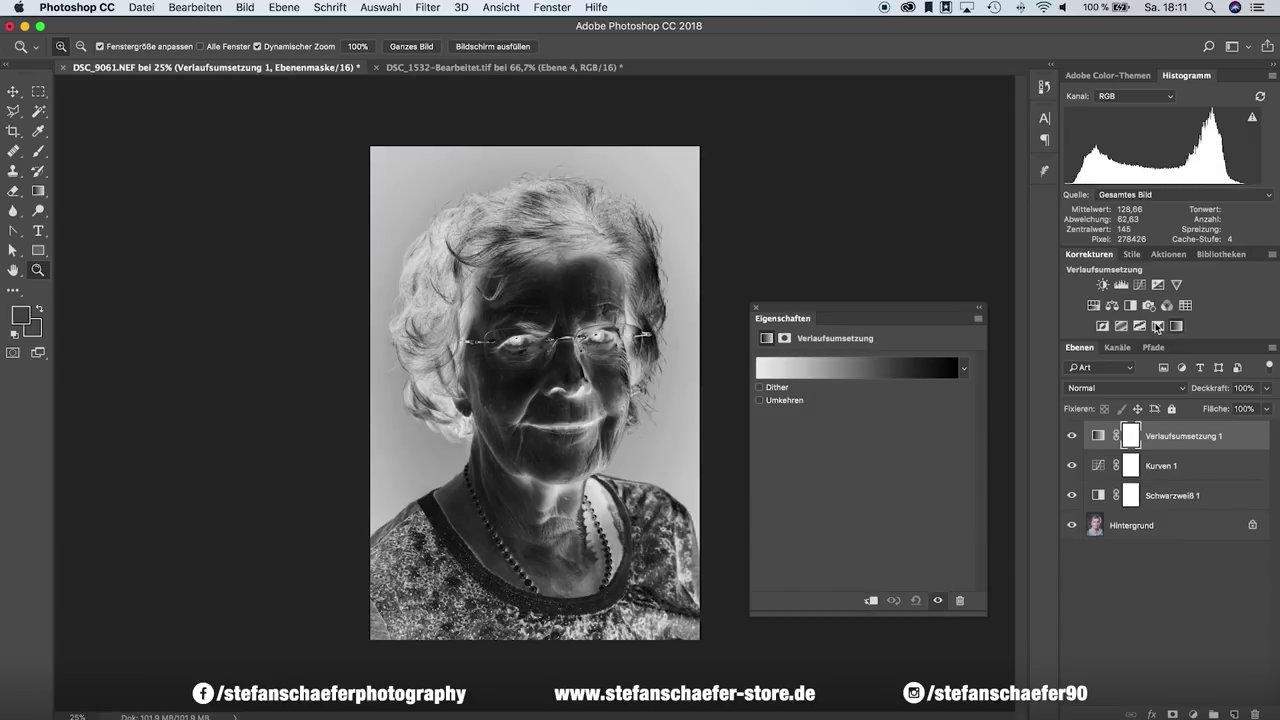
pyautogui.click(760, 401)
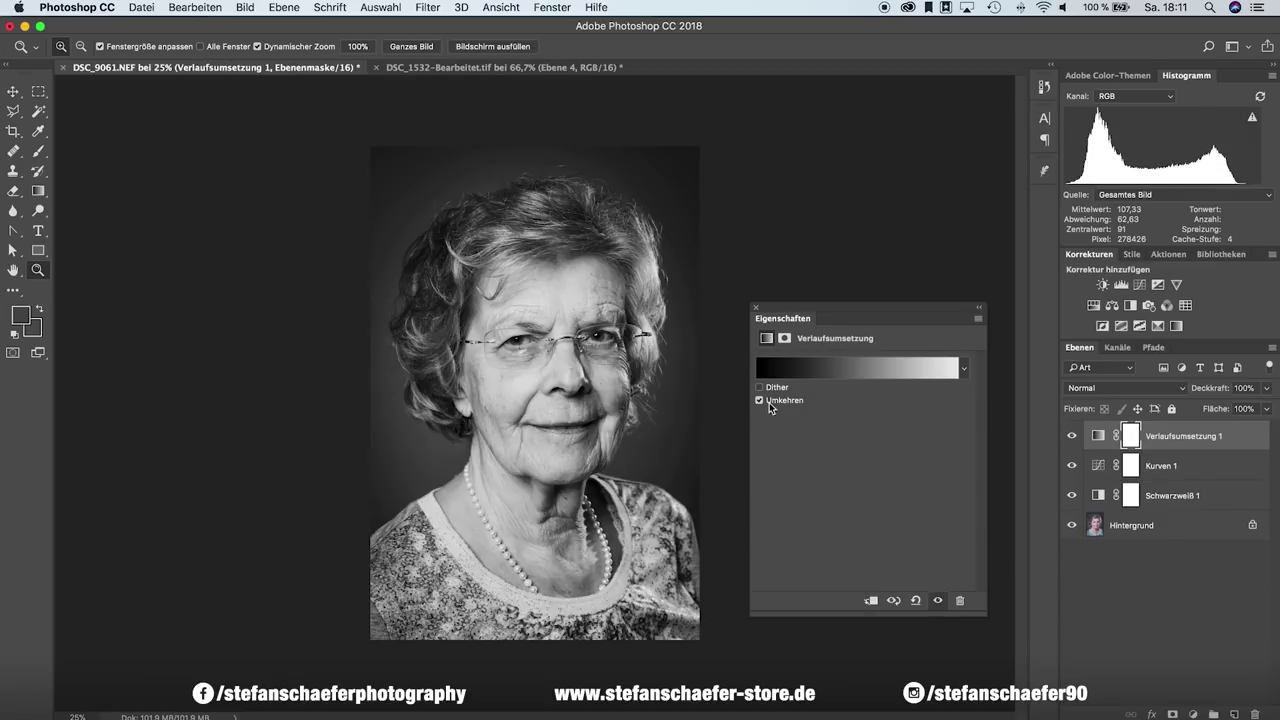
pyautogui.click(1100, 390)
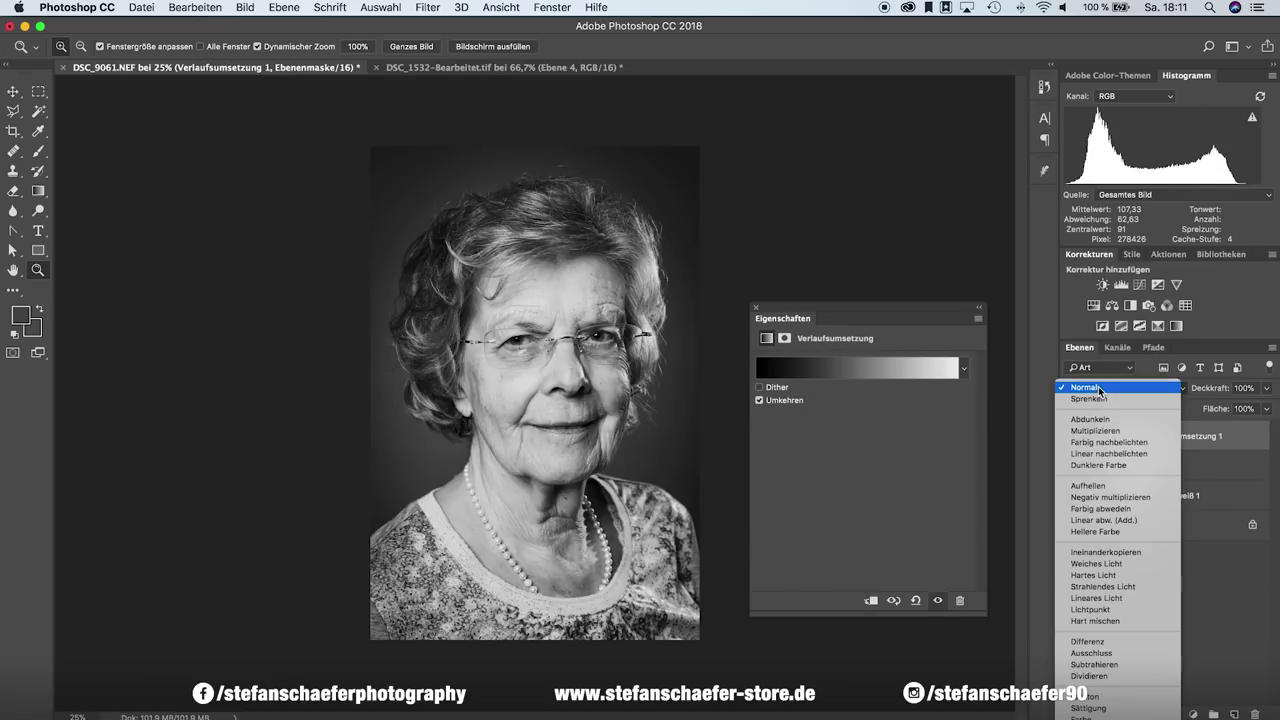
pyautogui.click(1115, 566)
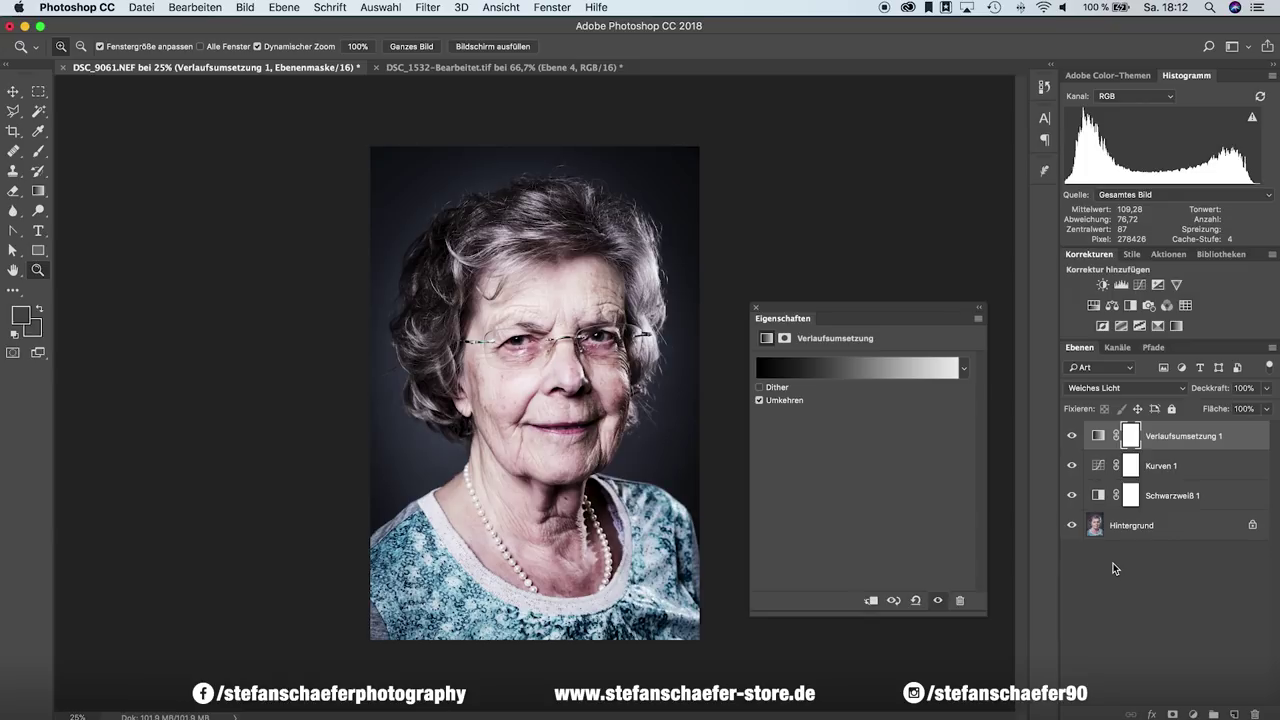
pyautogui.moveTo(1262, 397); pyautogui.dragTo(1207, 408)
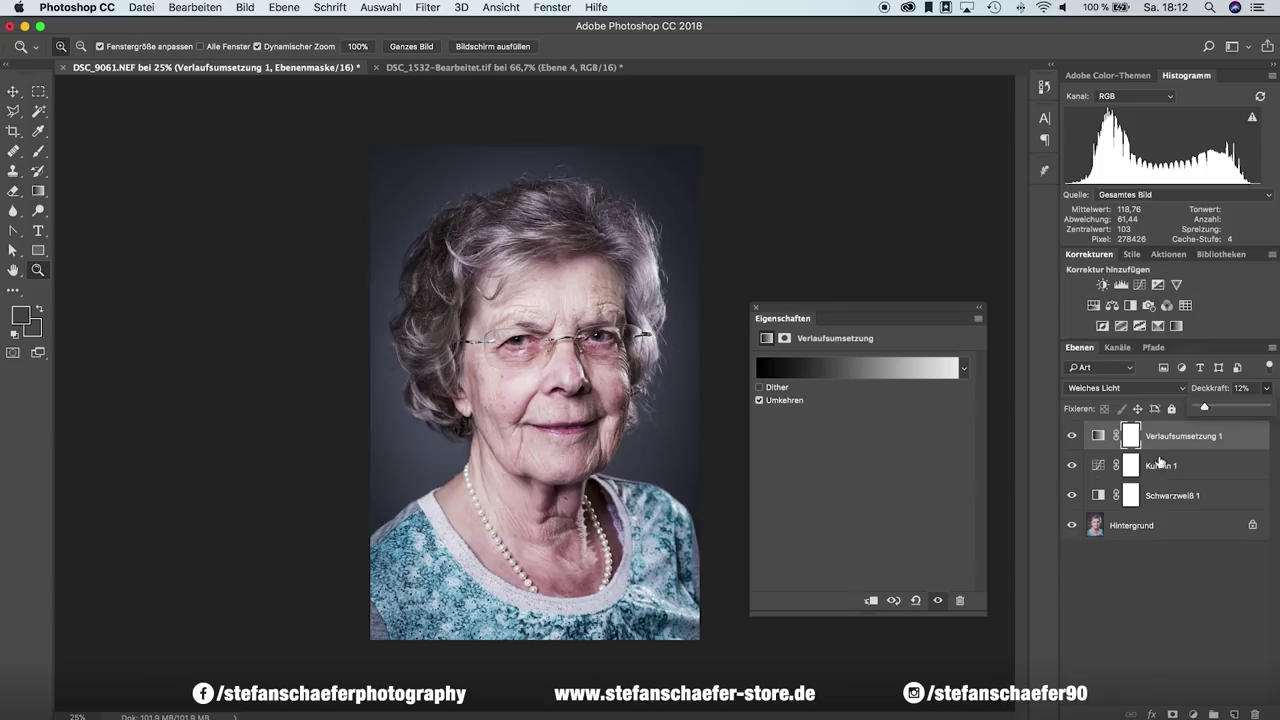
pyautogui.click(1152, 566)
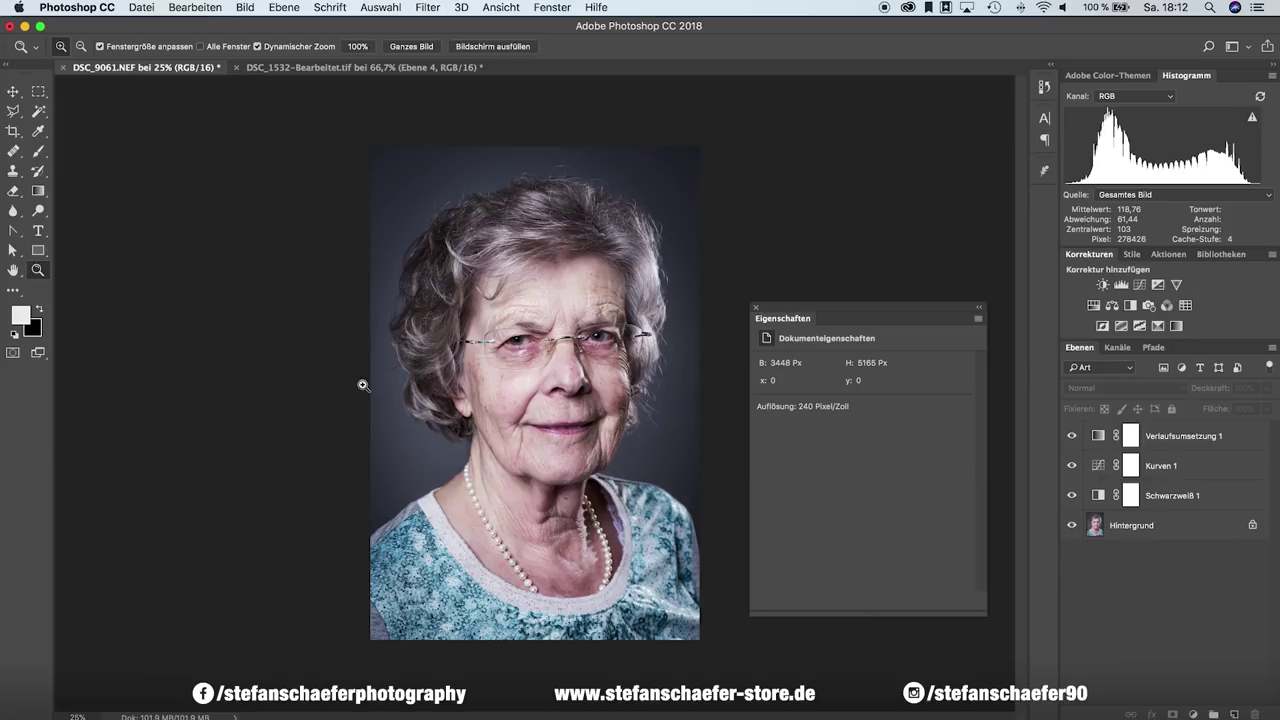
# Step: Export a Color Lookup table described 'Edgy Look', quality Hoch, CUBE only, to Schreibtisch
pyautogui.click(153, 6)
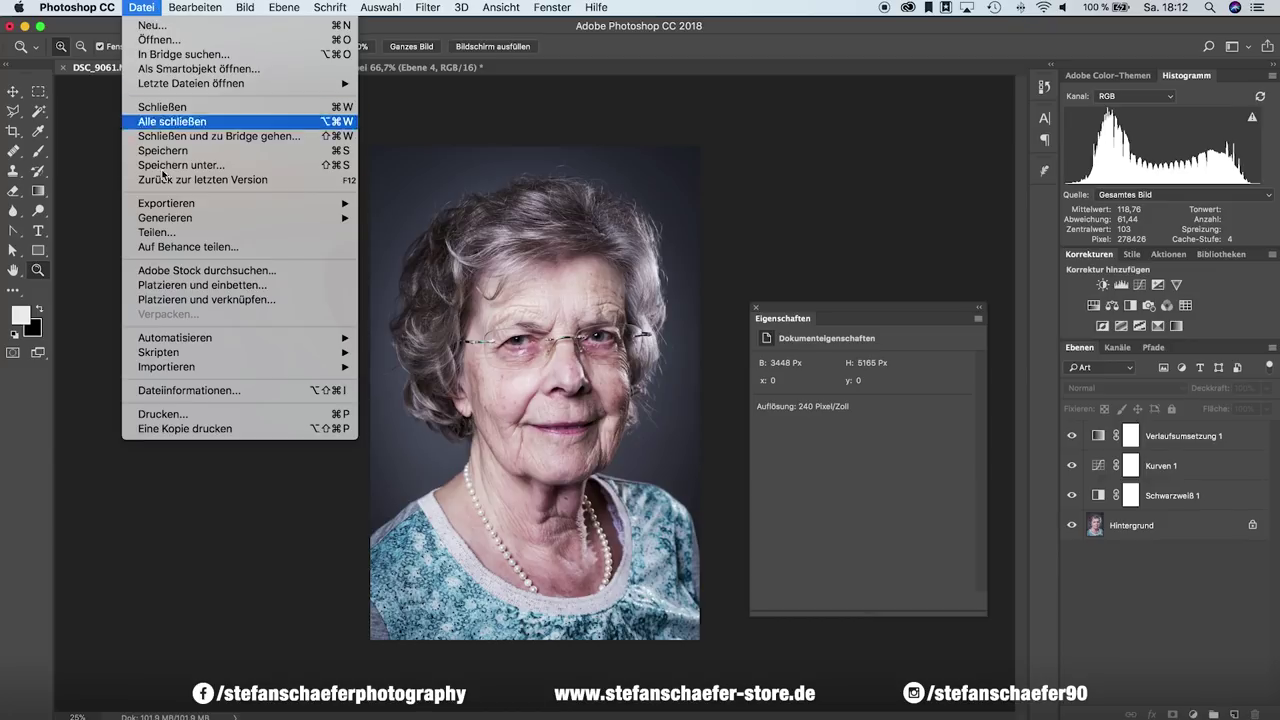
pyautogui.moveTo(166, 203)
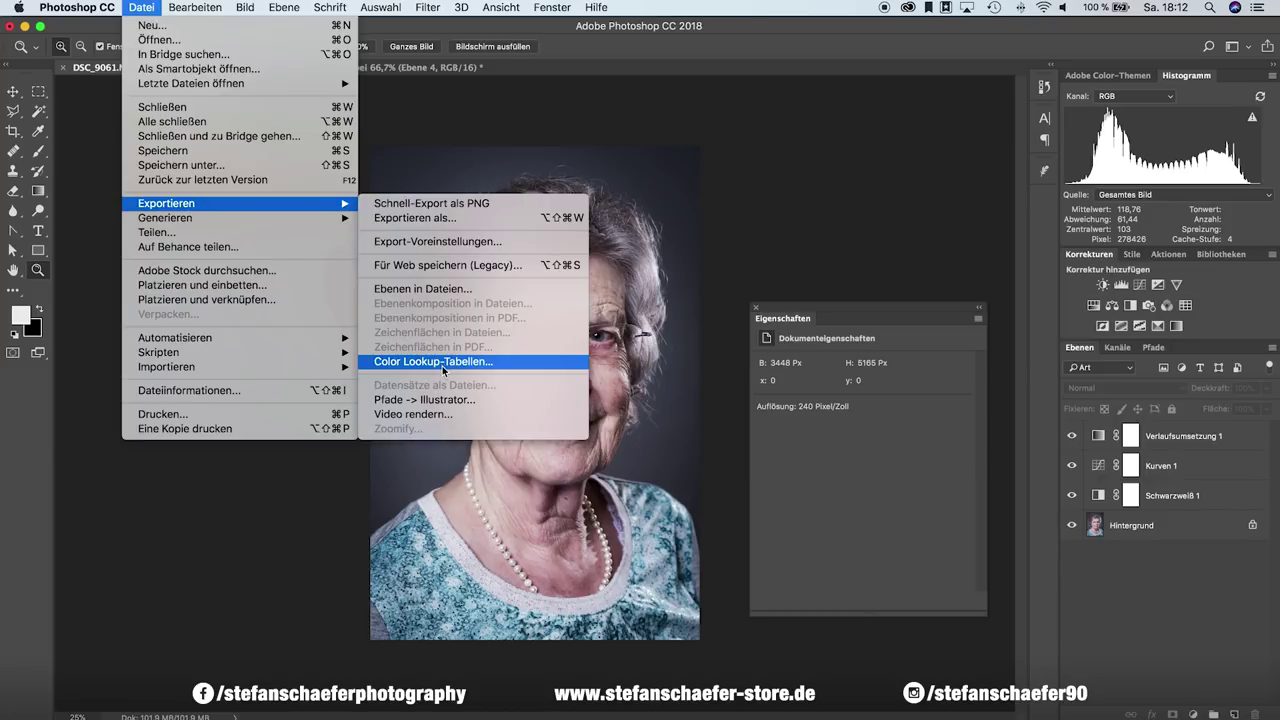
pyautogui.click(444, 371)
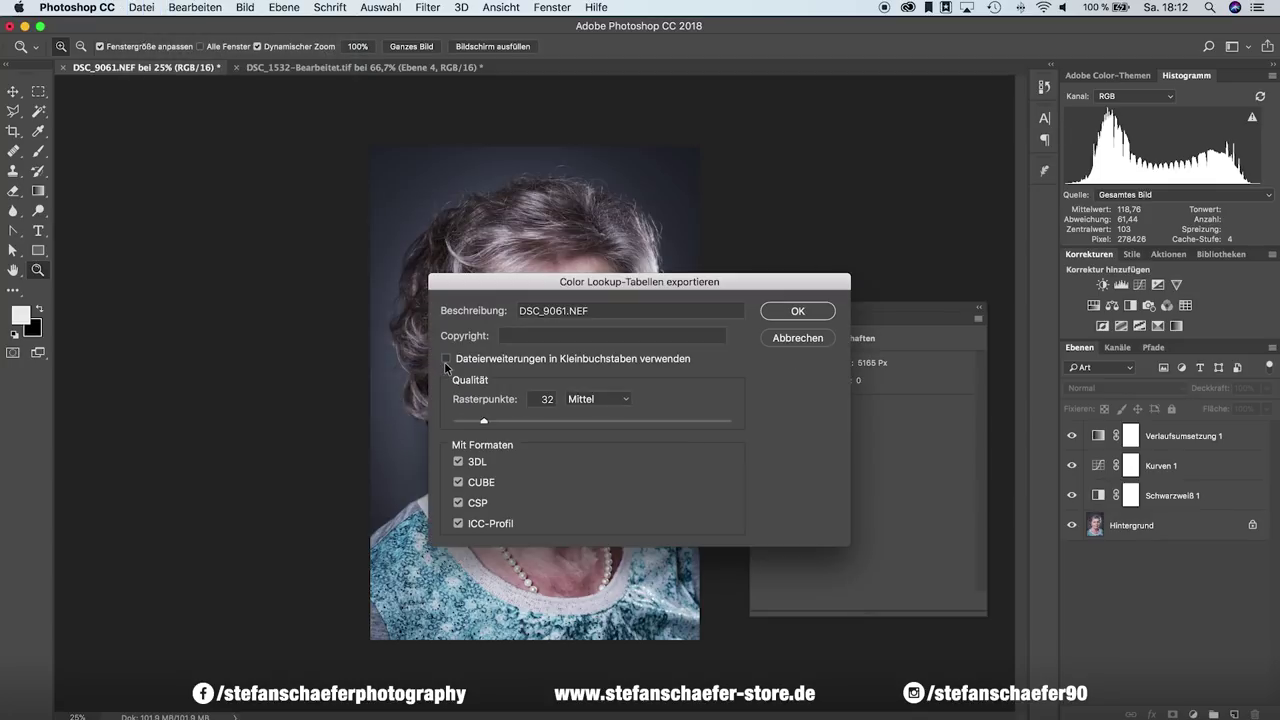
pyautogui.moveTo(608, 313); pyautogui.dragTo(483, 315)
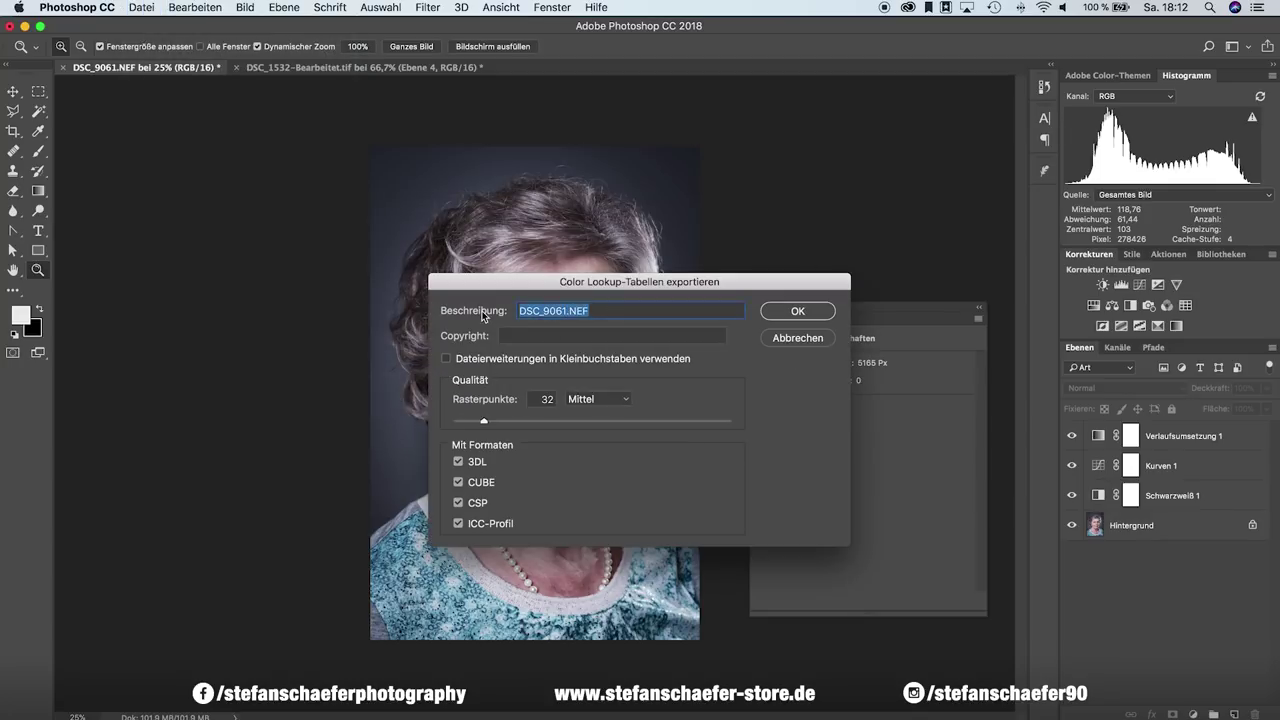
pyautogui.write('Edge')
pyautogui.write('y')
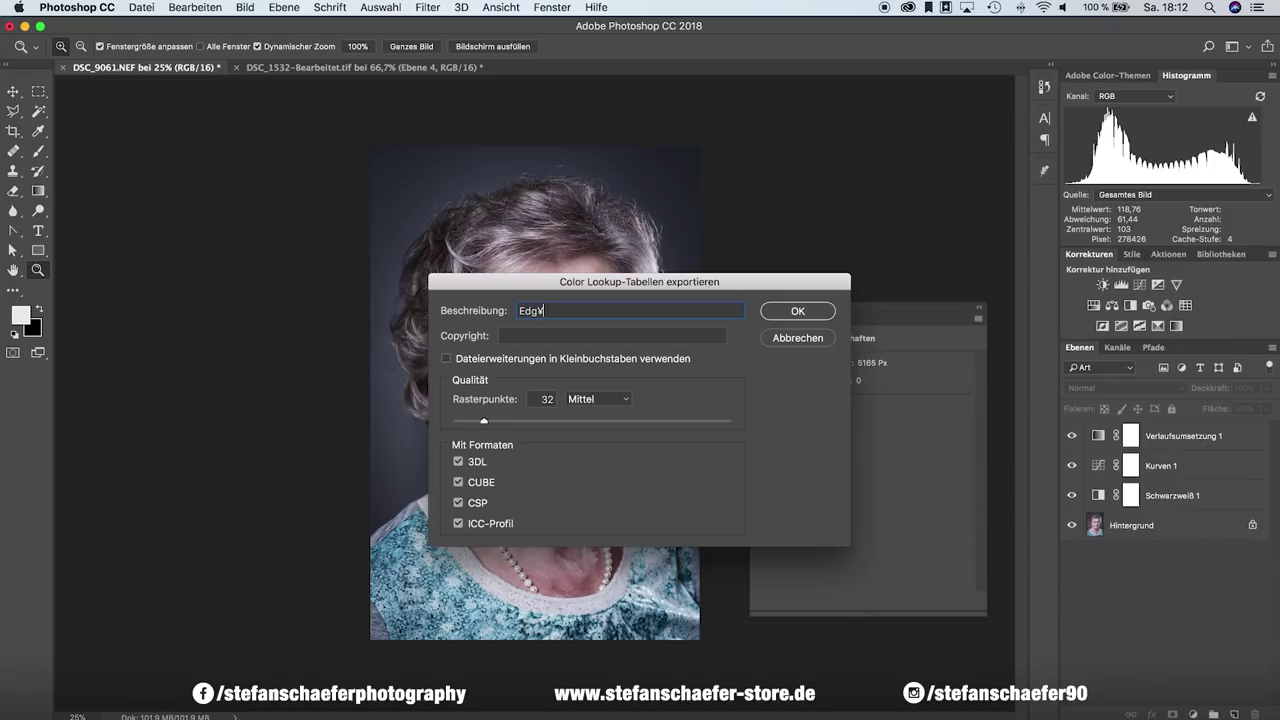
pyautogui.write(' Look')
pyautogui.click(583, 398)
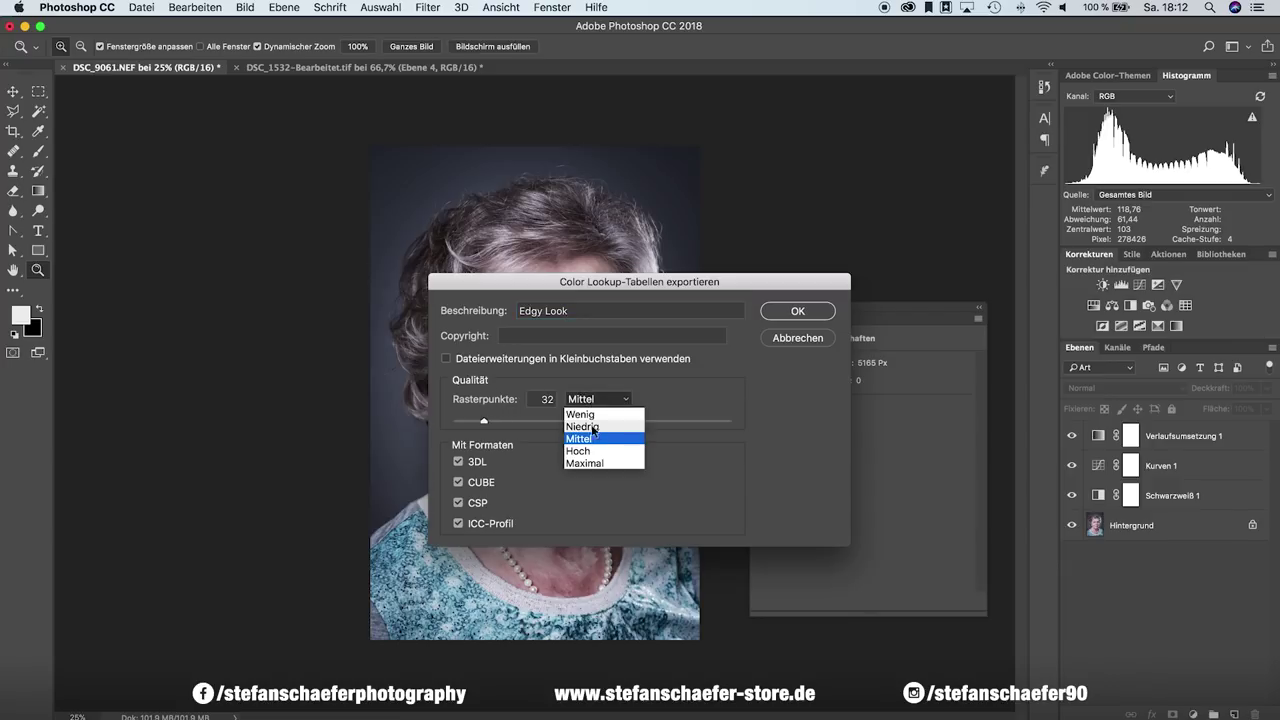
pyautogui.click(590, 452)
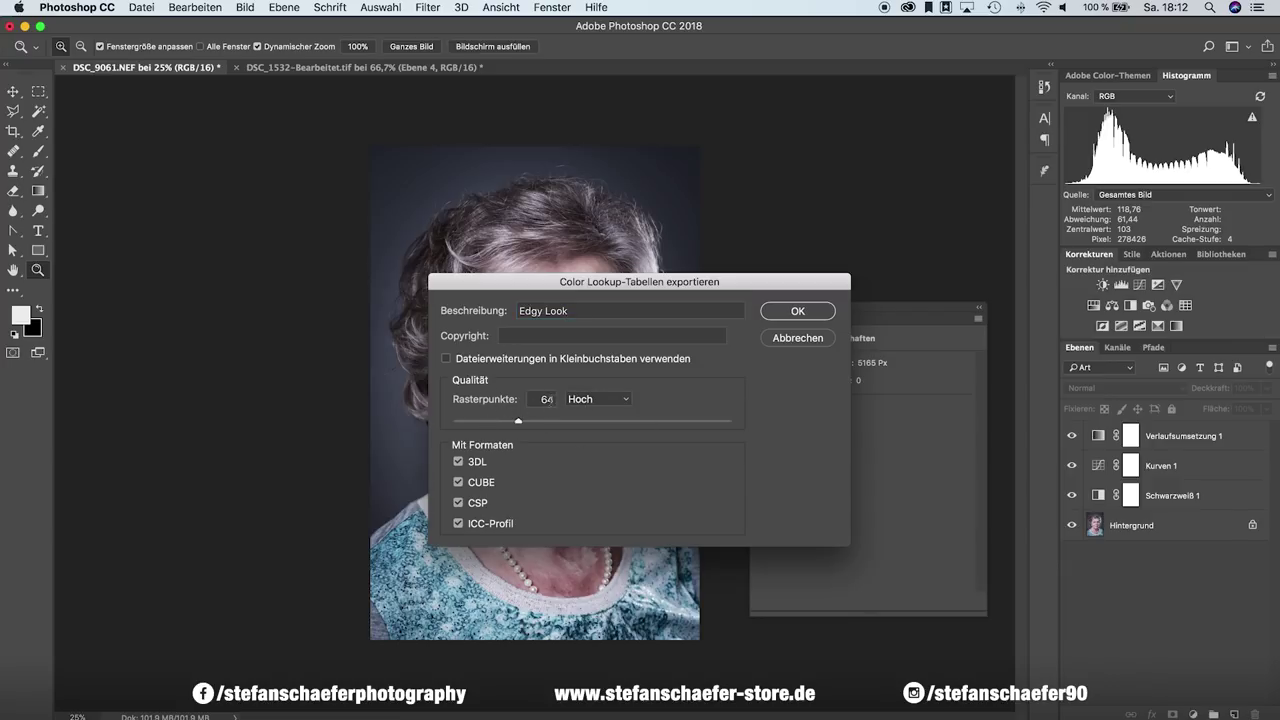
pyautogui.click(459, 462)
pyautogui.click(458, 502)
pyautogui.click(458, 523)
pyautogui.click(819, 318)
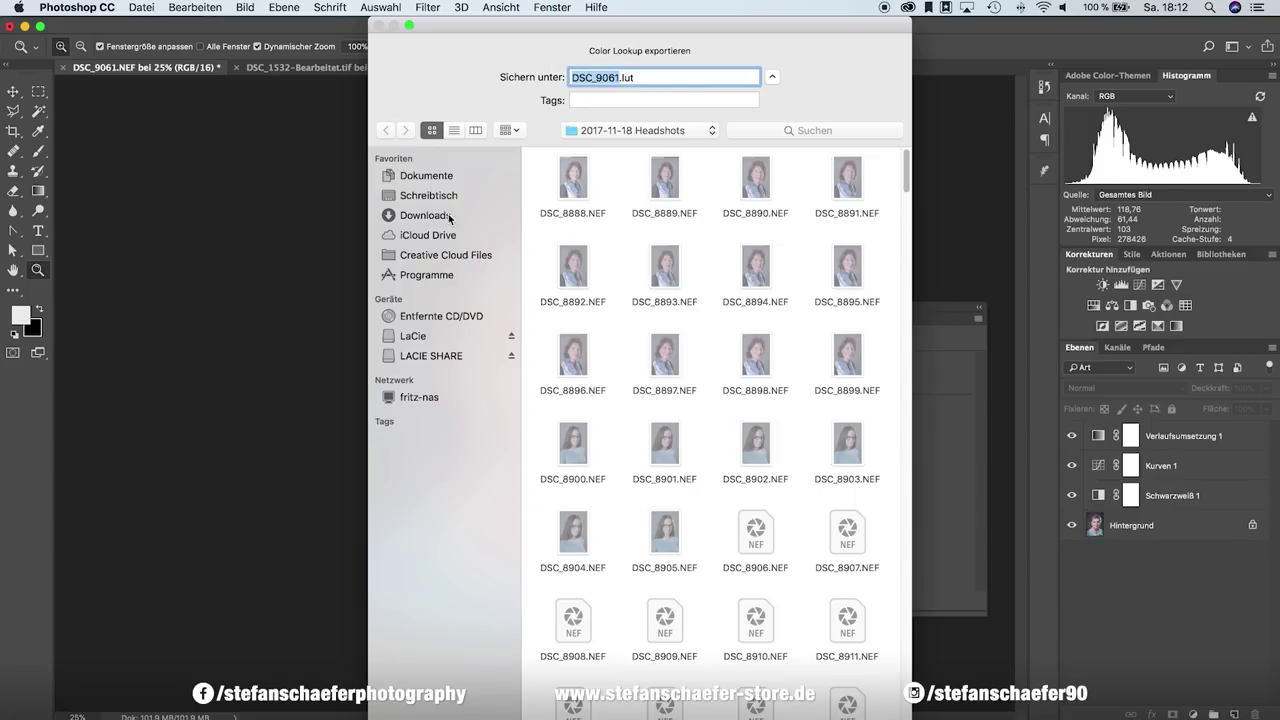
pyautogui.click(435, 195)
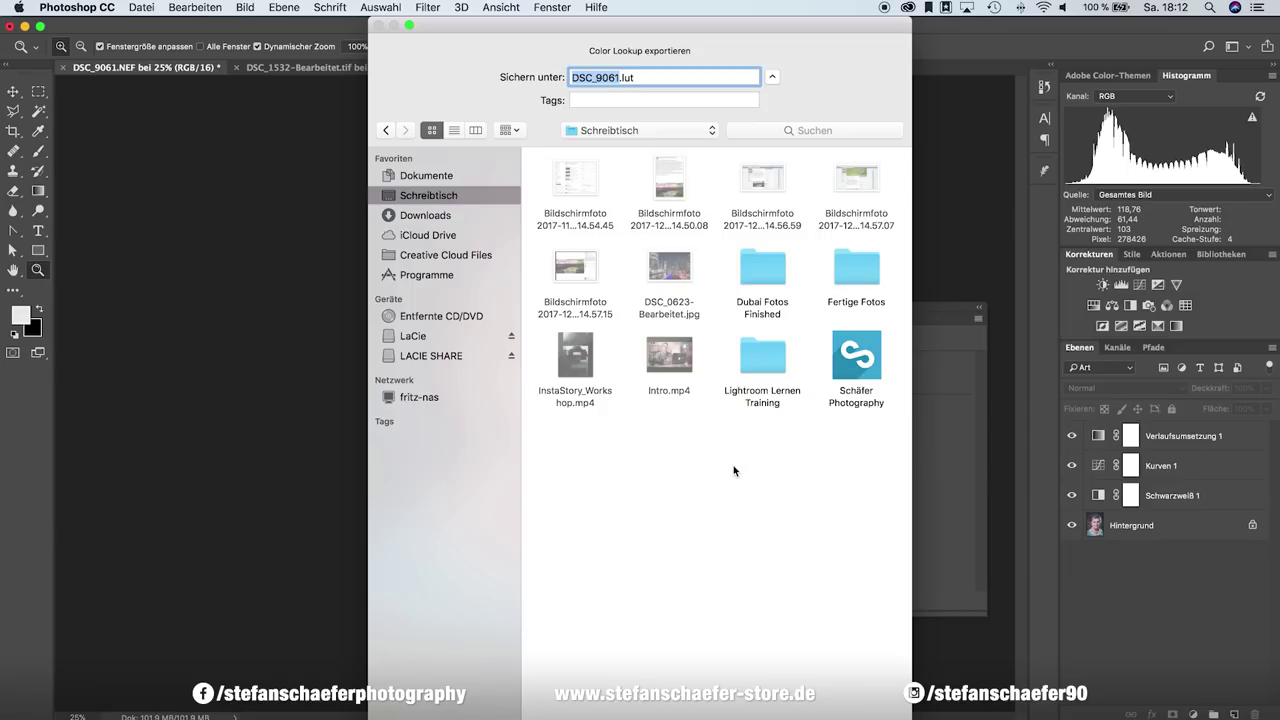
pyautogui.press('Return')
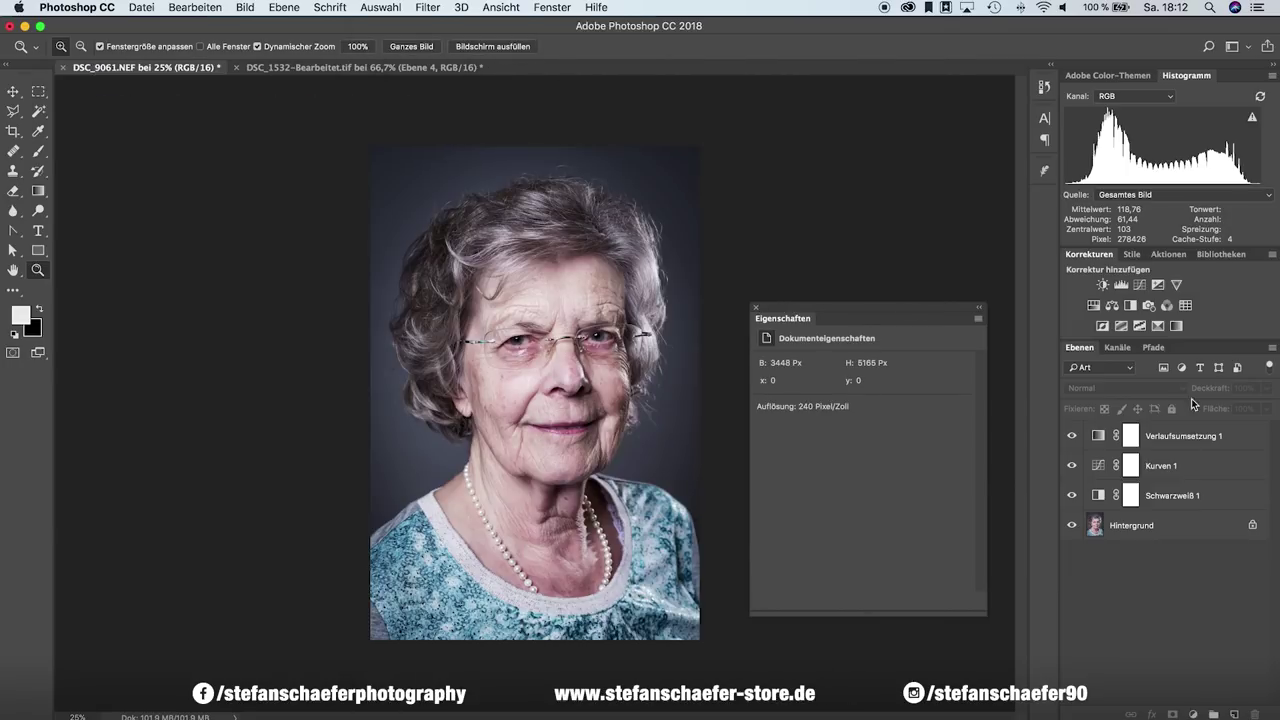
# Step: Delete the Schwarzweiß, curves and gradient map adjustment layers
pyautogui.click(1185, 490)
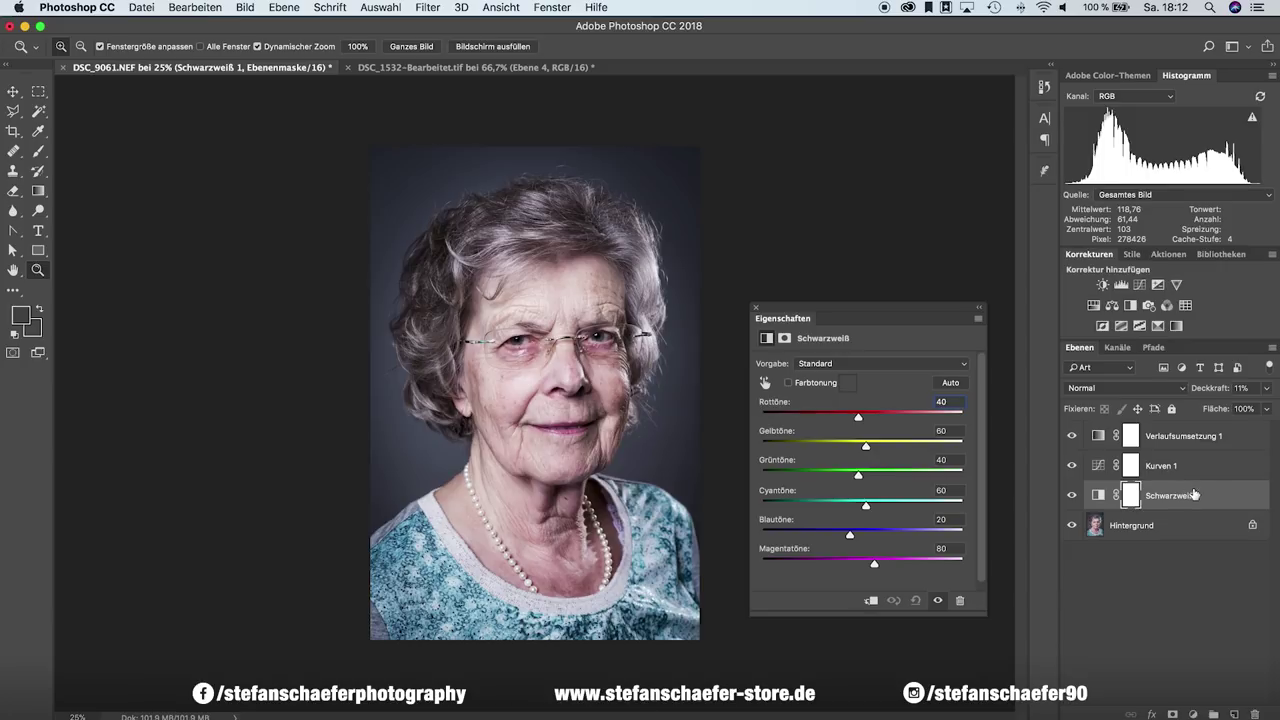
pyautogui.keyDown('shift'); pyautogui.click(1196, 438); pyautogui.keyUp('shift')
pyautogui.moveTo(1196, 438); pyautogui.dragTo(1258, 712)
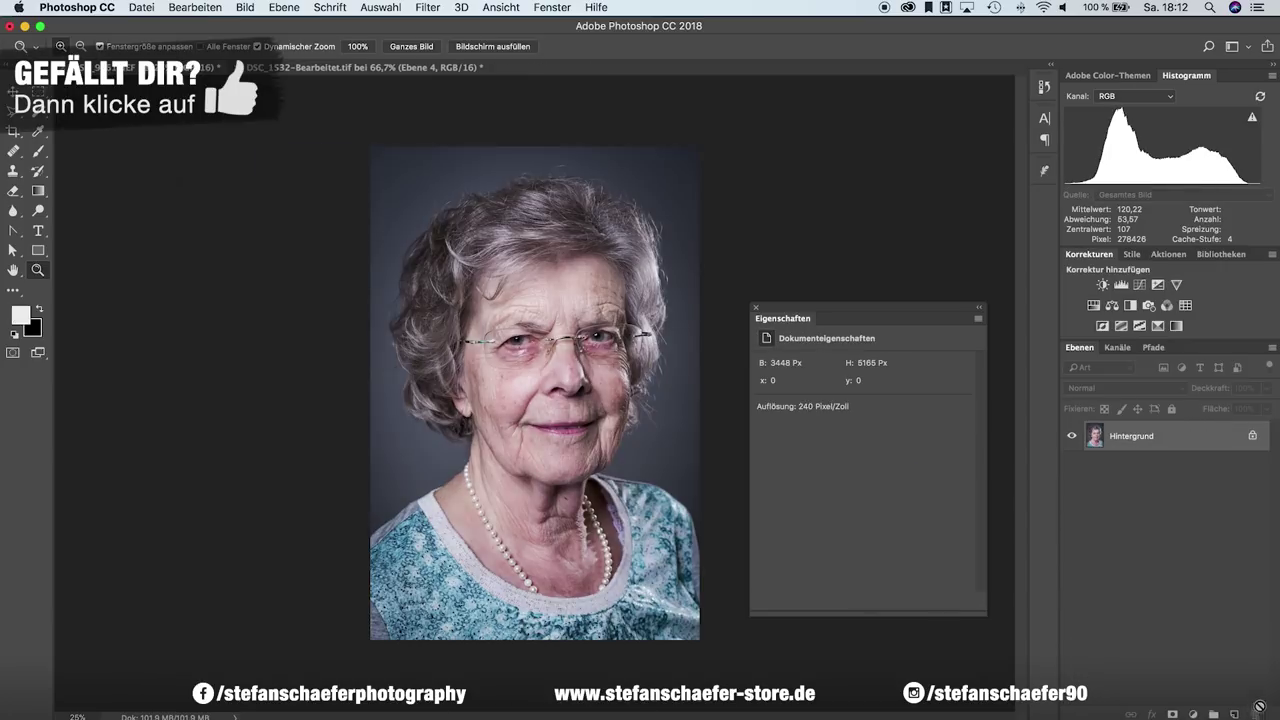
# Step: Add a Color Lookup layer using the desktop's DSC_9061.CUBE as its 3DLUT file
pyautogui.click(1185, 305)
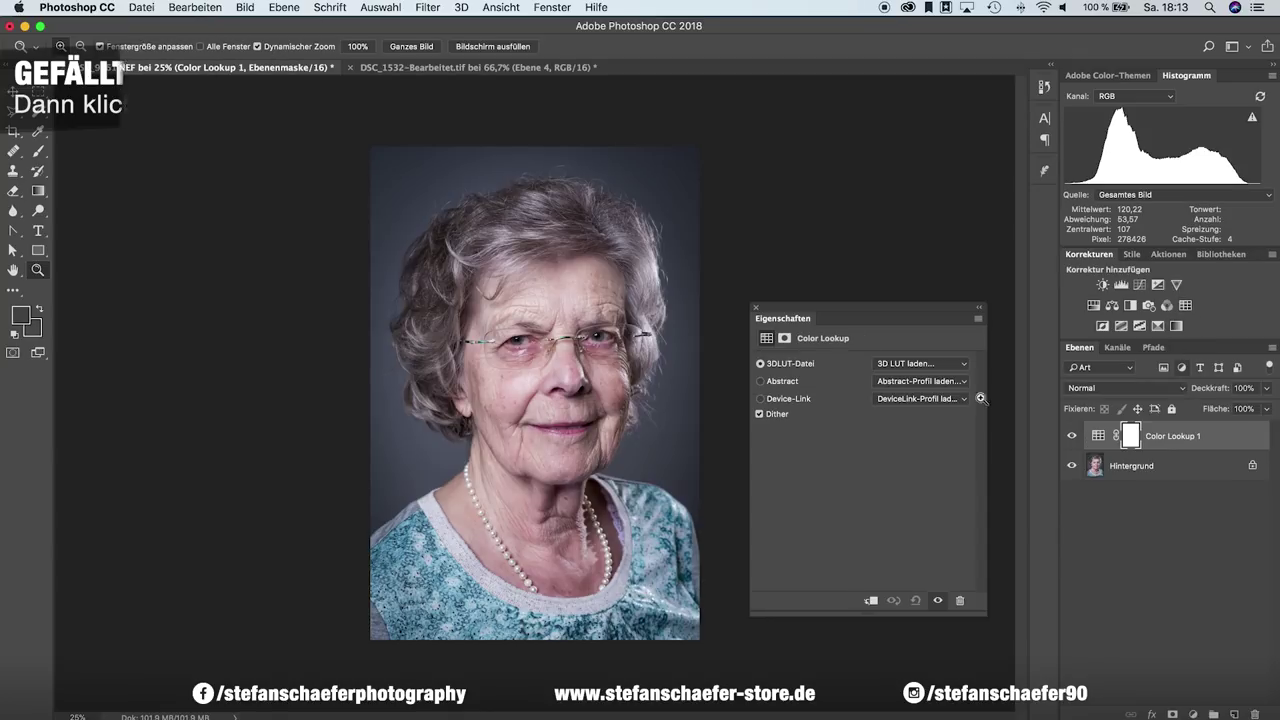
pyautogui.click(917, 364)
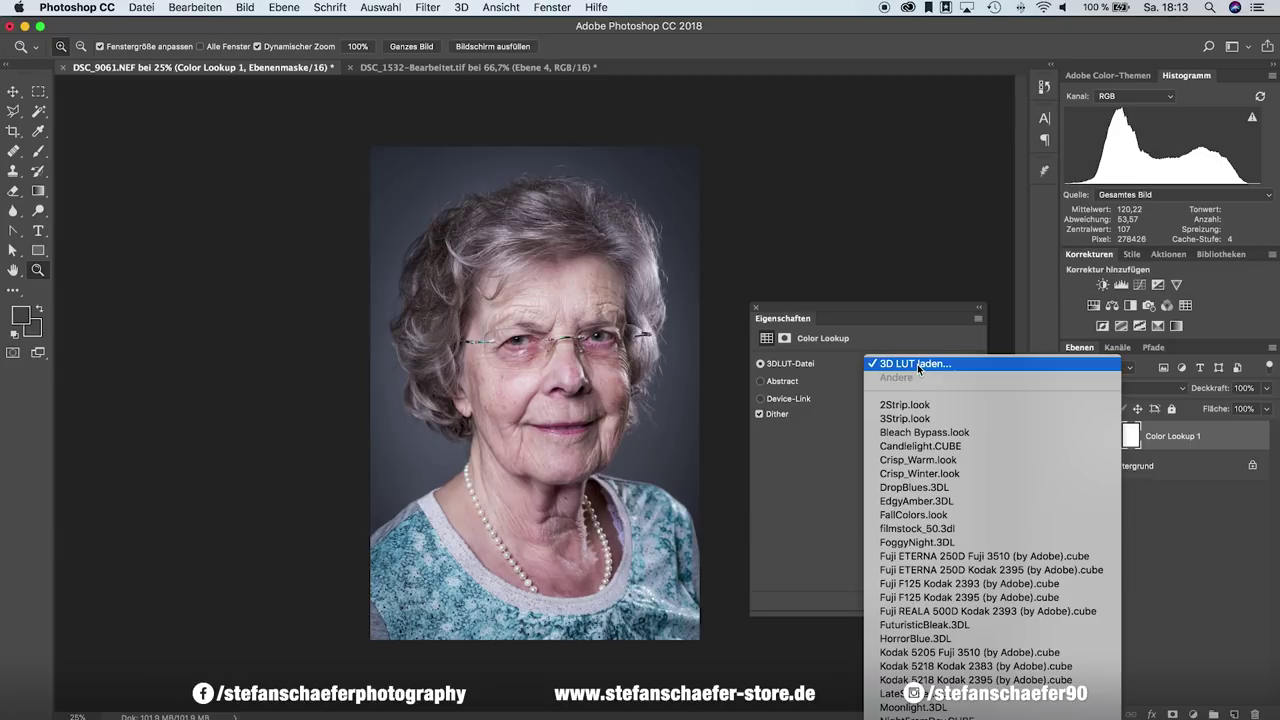
pyautogui.click(927, 364)
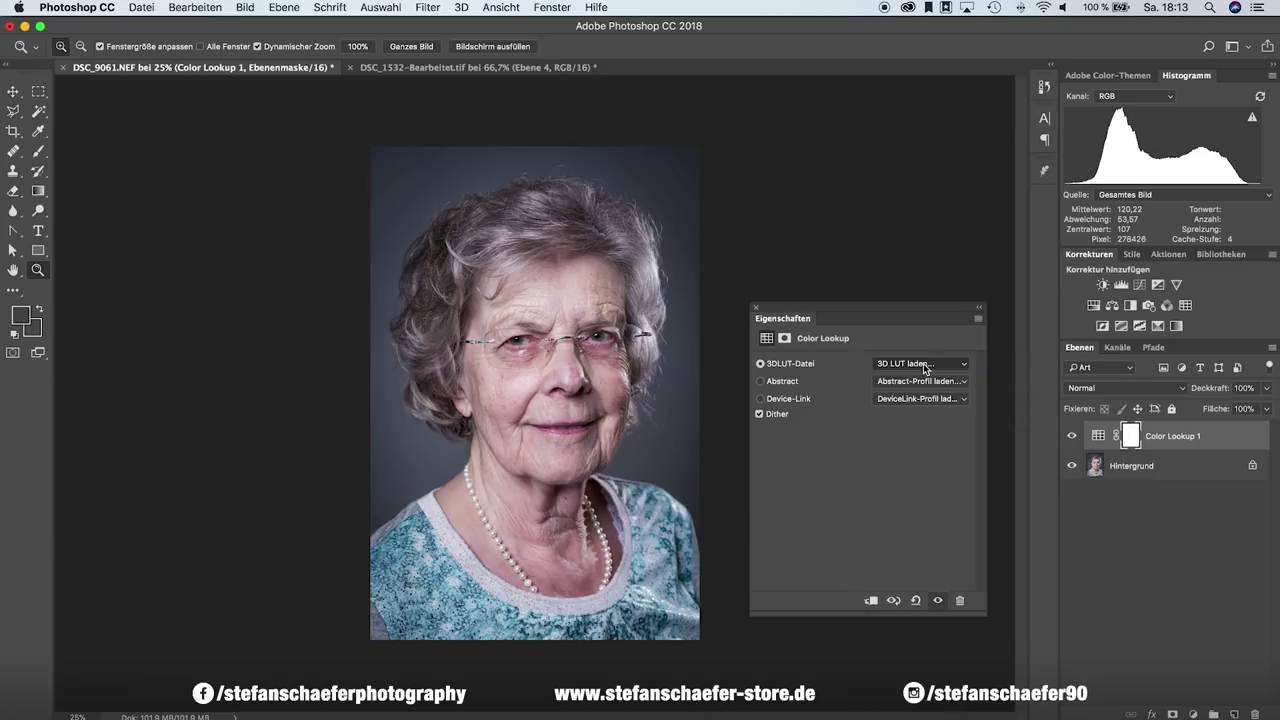
pyautogui.click(362, 204)
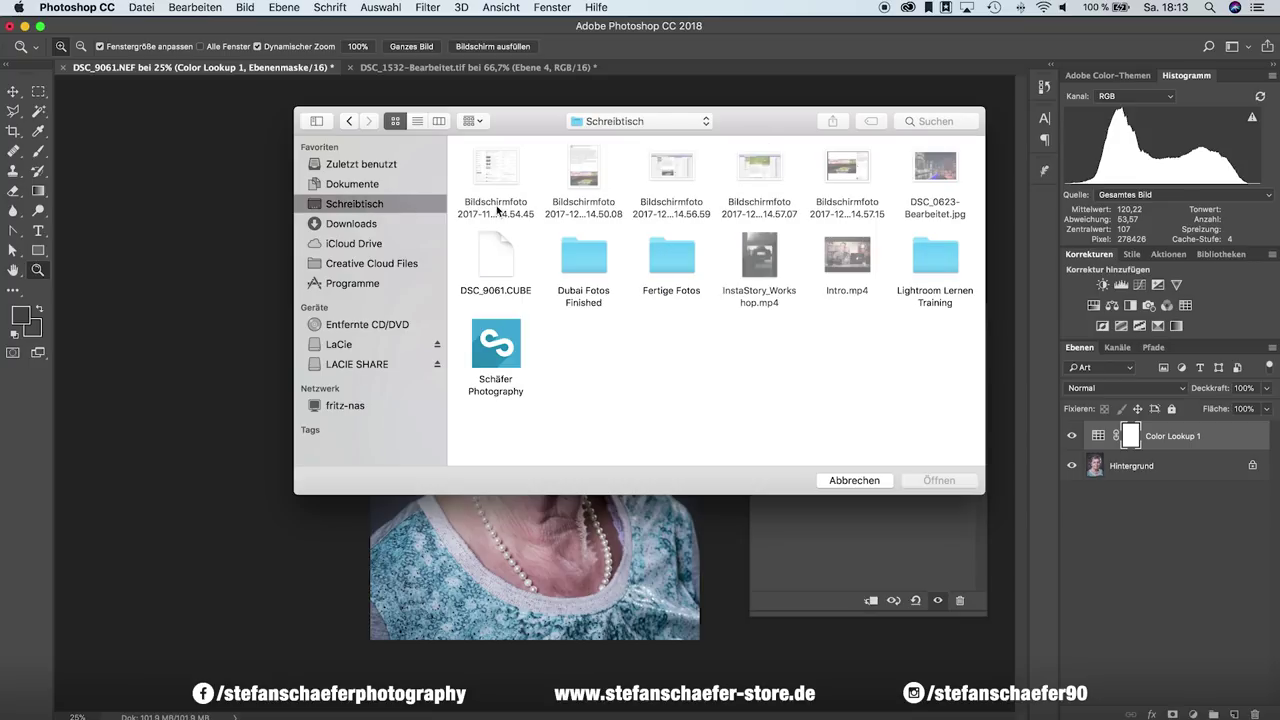
pyautogui.click(506, 262)
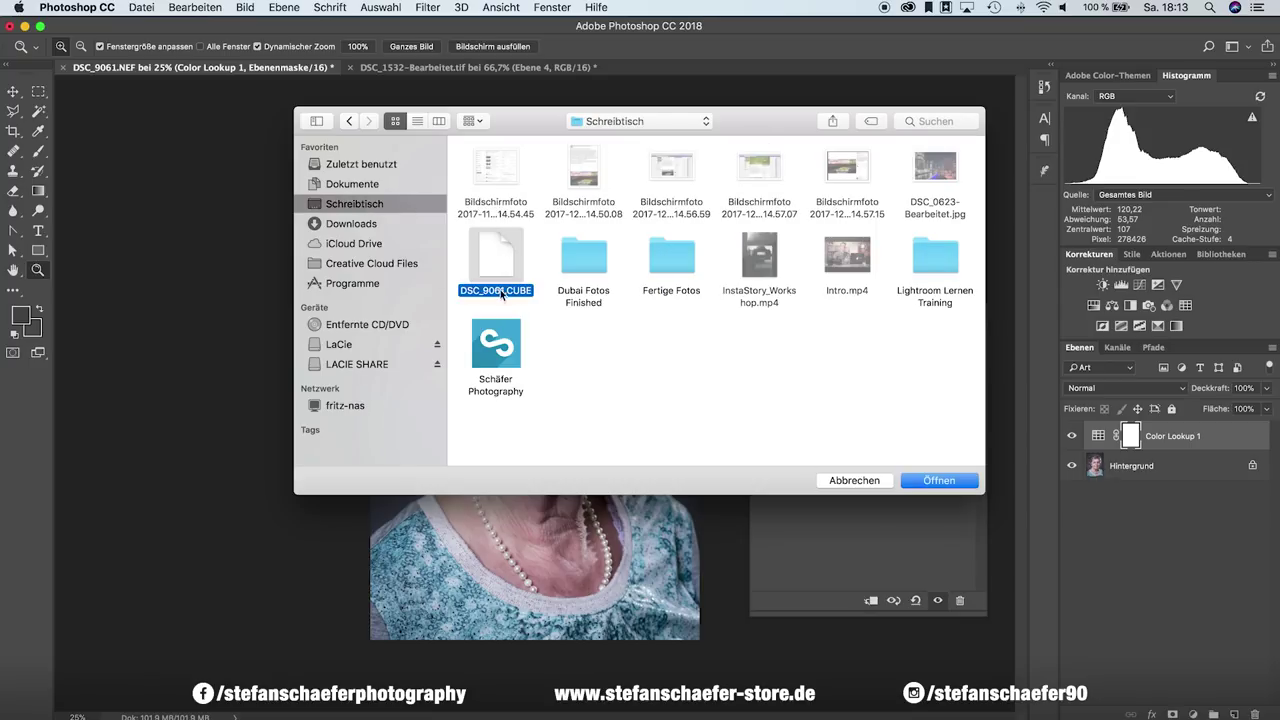
pyautogui.click(921, 478)
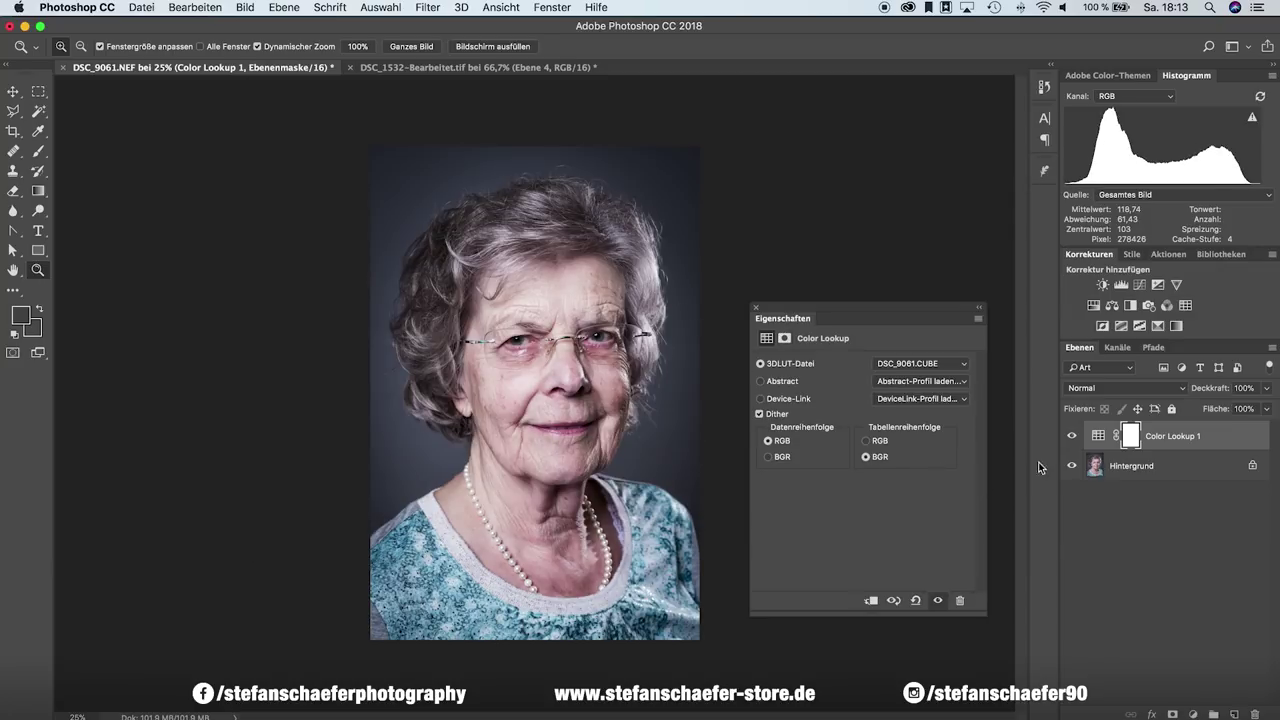
# Step: Toggle the Color Lookup layer's visibility and test RGB/BGR orders, ending on natural colours
pyautogui.click(1071, 440)
pyautogui.click(1071, 440)
pyautogui.click(768, 457)
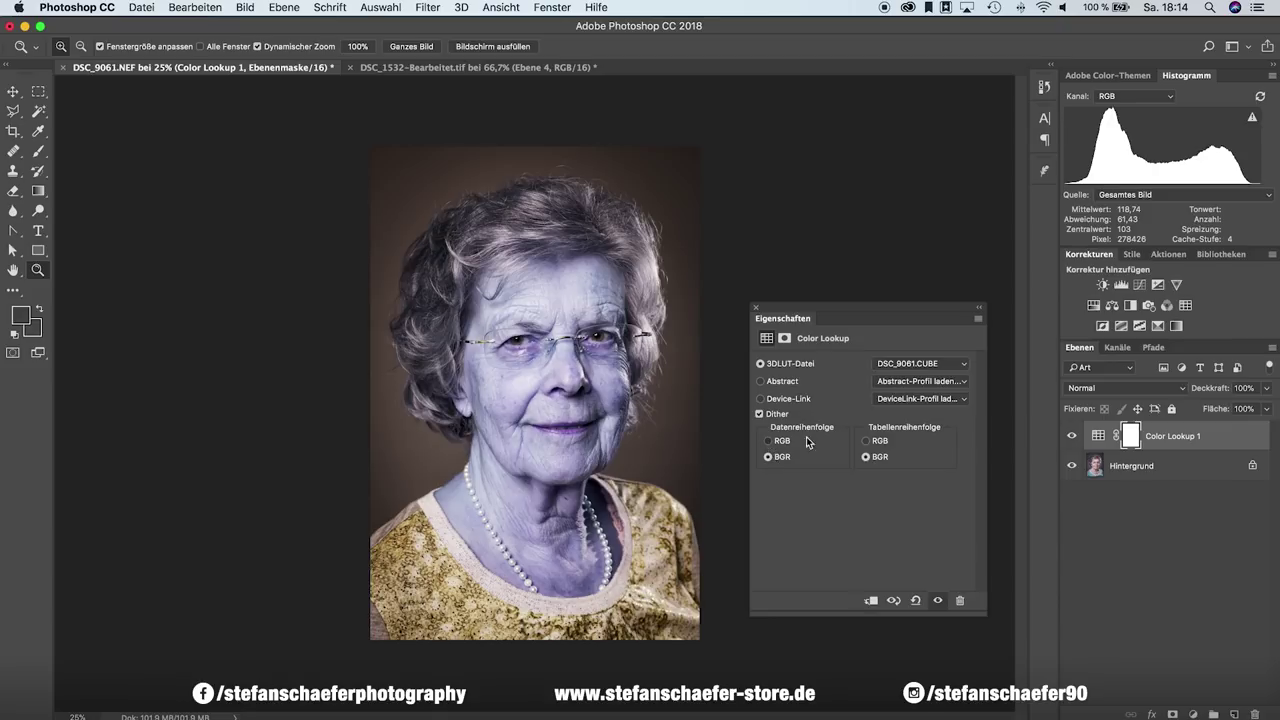
pyautogui.click(768, 441)
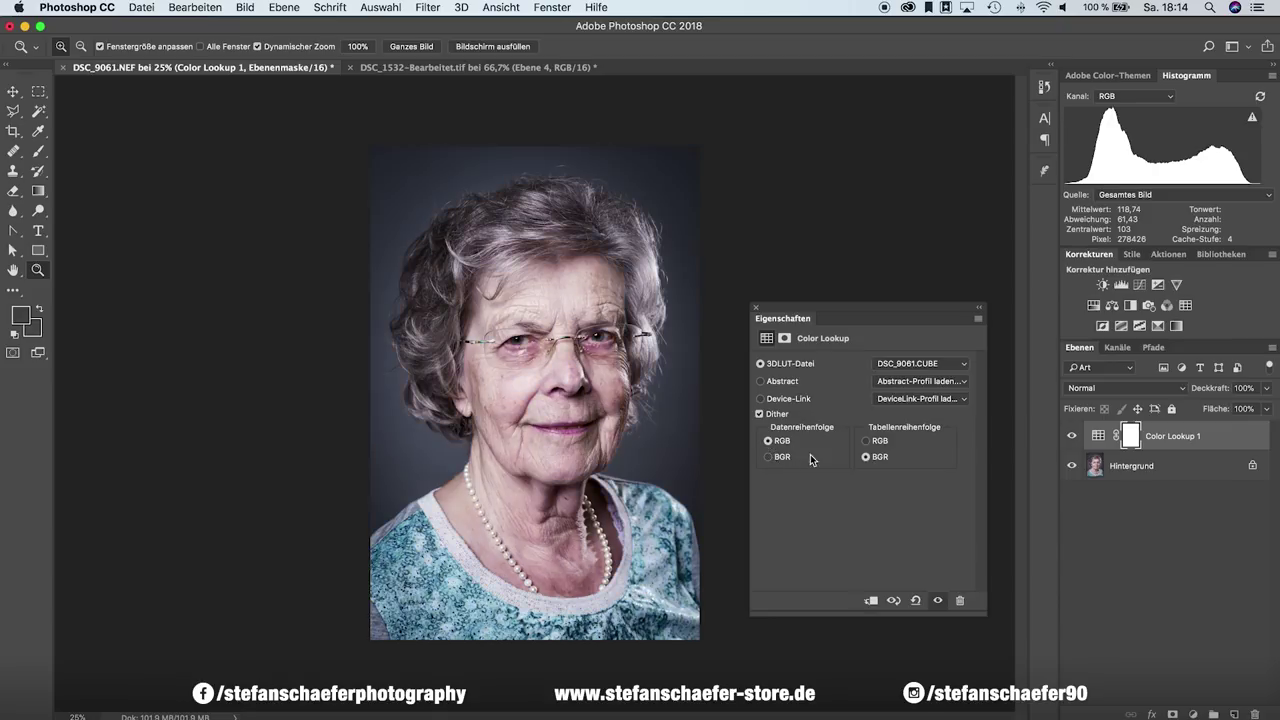
pyautogui.click(864, 457)
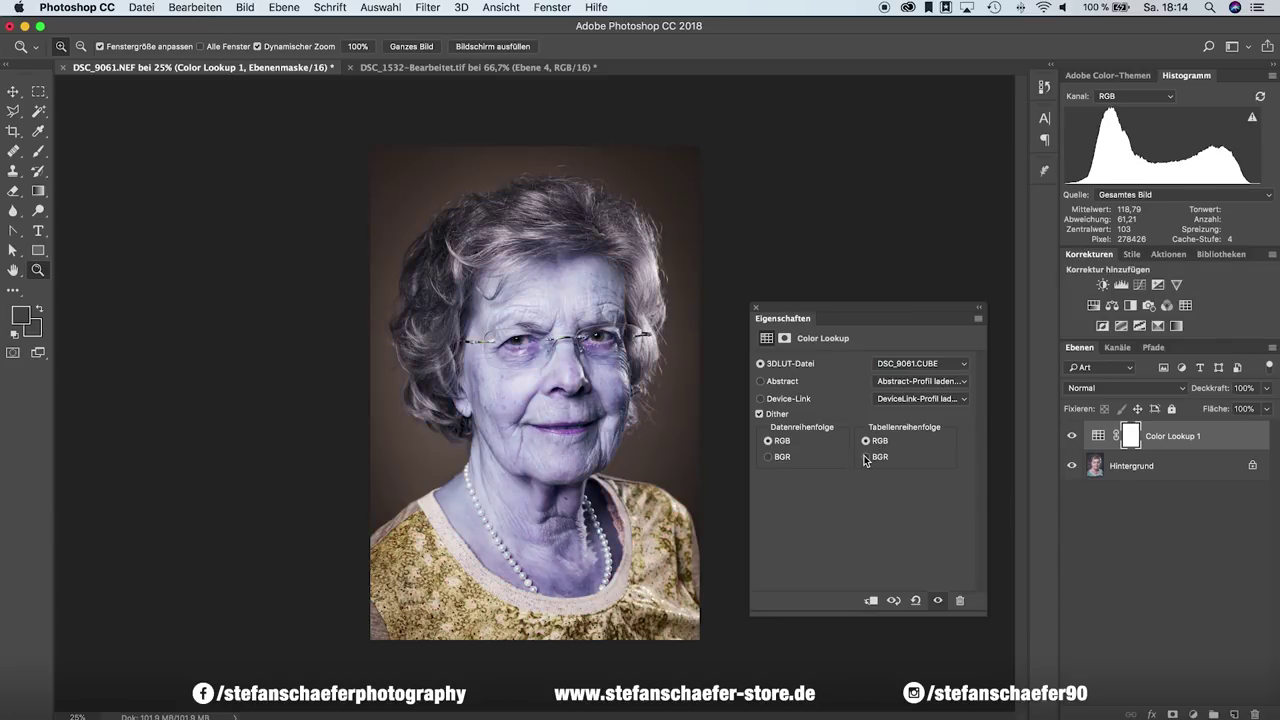
pyautogui.click(866, 457)
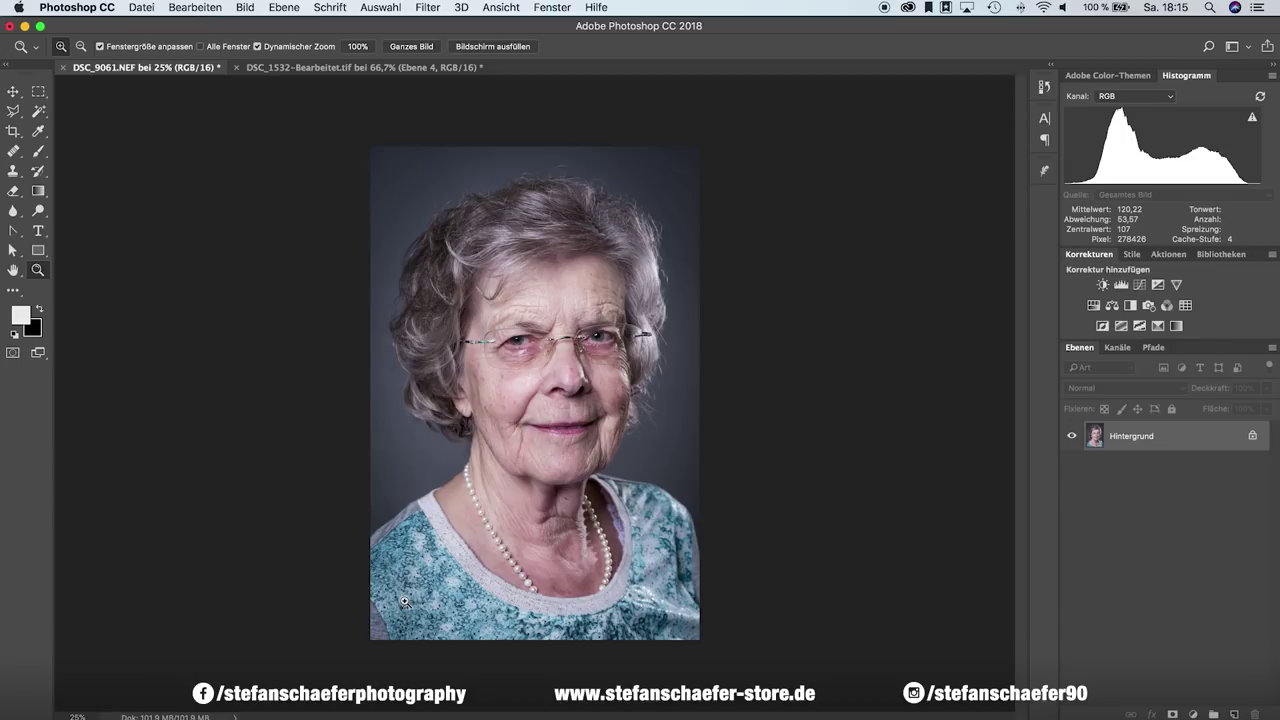
# Step: Add a Farbton/Sättigung layer with the Cyantöne hue shifted to about −102, turning the blouse green
pyautogui.click(1093, 307)
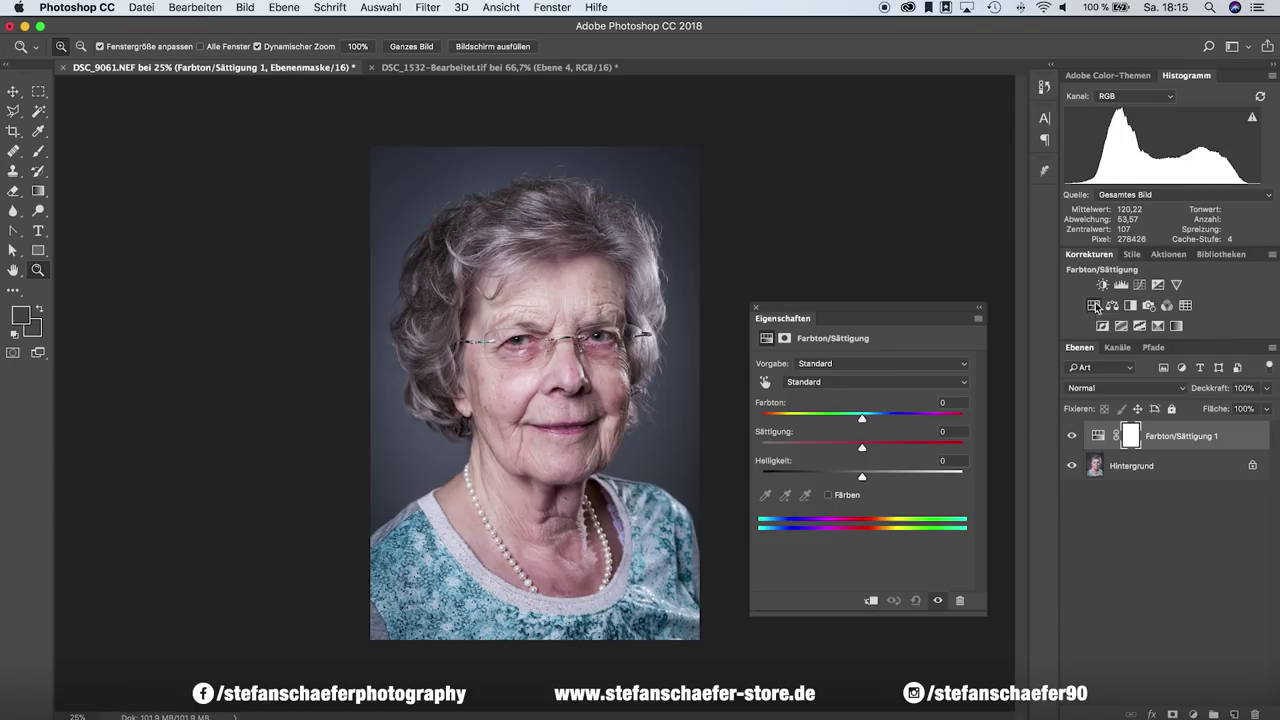
pyautogui.click(817, 388)
pyautogui.click(818, 430)
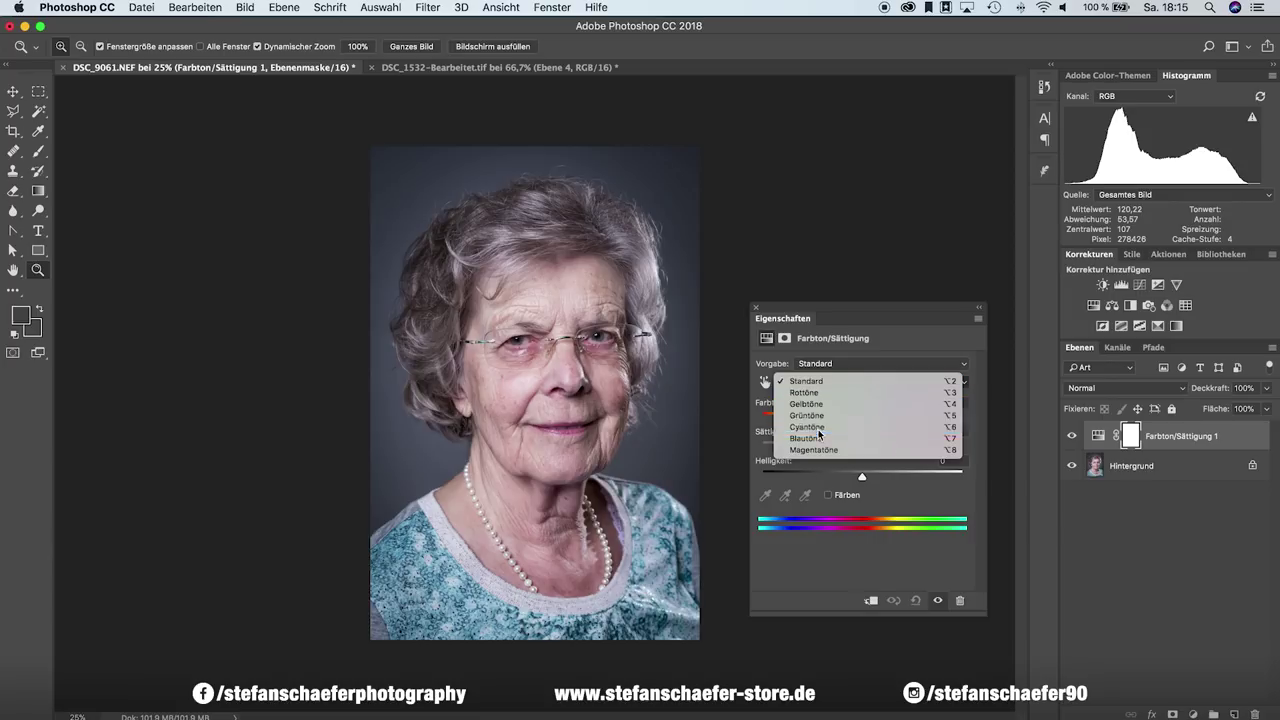
pyautogui.moveTo(863, 421)
pyautogui.mouseDown()
pyautogui.moveTo(916, 421)
pyautogui.moveTo(807, 420)
pyautogui.mouseUp()
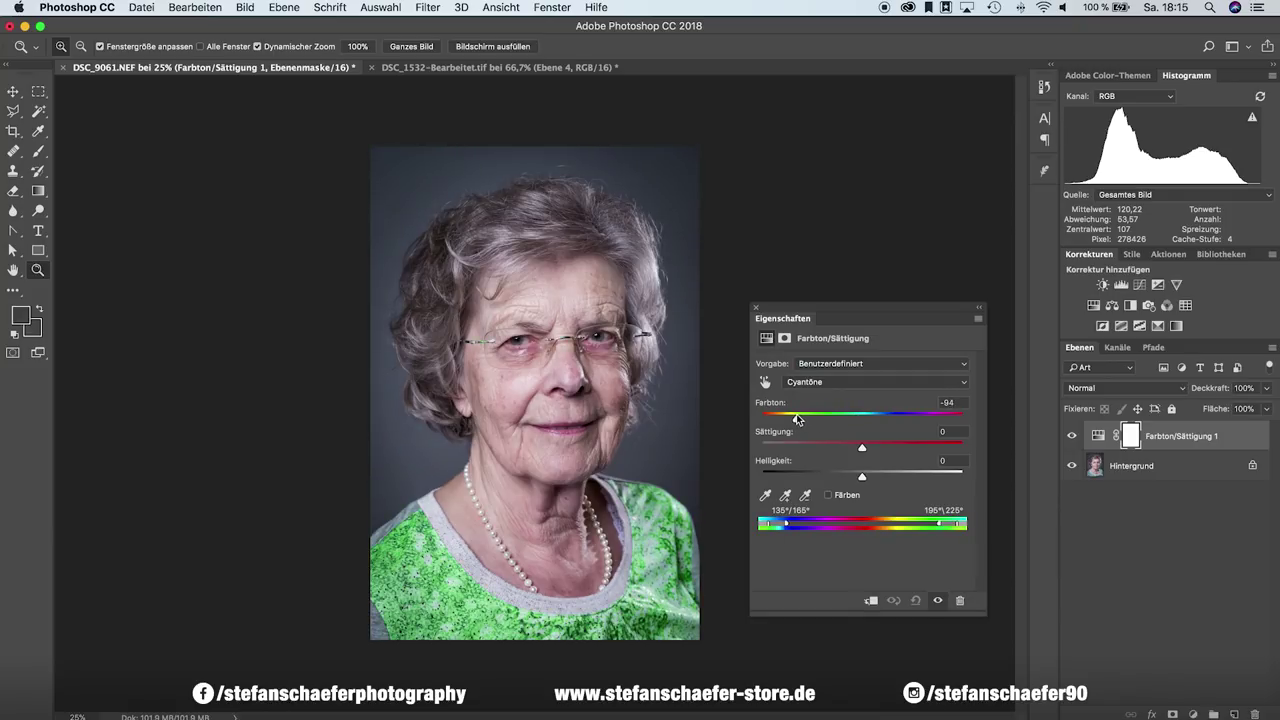
pyautogui.moveTo(798, 419); pyautogui.dragTo(792, 419)
pyautogui.moveTo(797, 421); pyautogui.dragTo(793, 421)
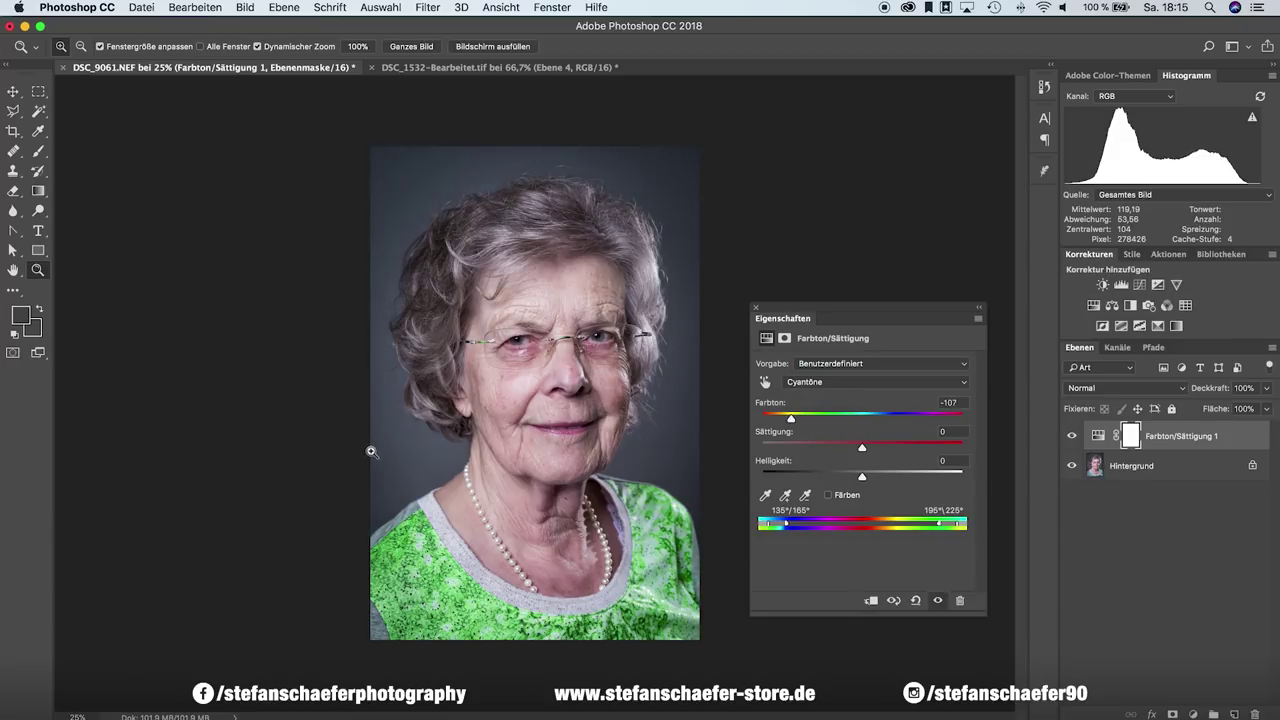
pyautogui.moveTo(797, 421)
pyautogui.mouseDown()
pyautogui.moveTo(901, 425)
pyautogui.moveTo(794, 421)
pyautogui.mouseUp()
# Step: Open Farbbereich for the layer mask, sample the blouse shades, and lower Toleranz to 52
pyautogui.click(1128, 438)
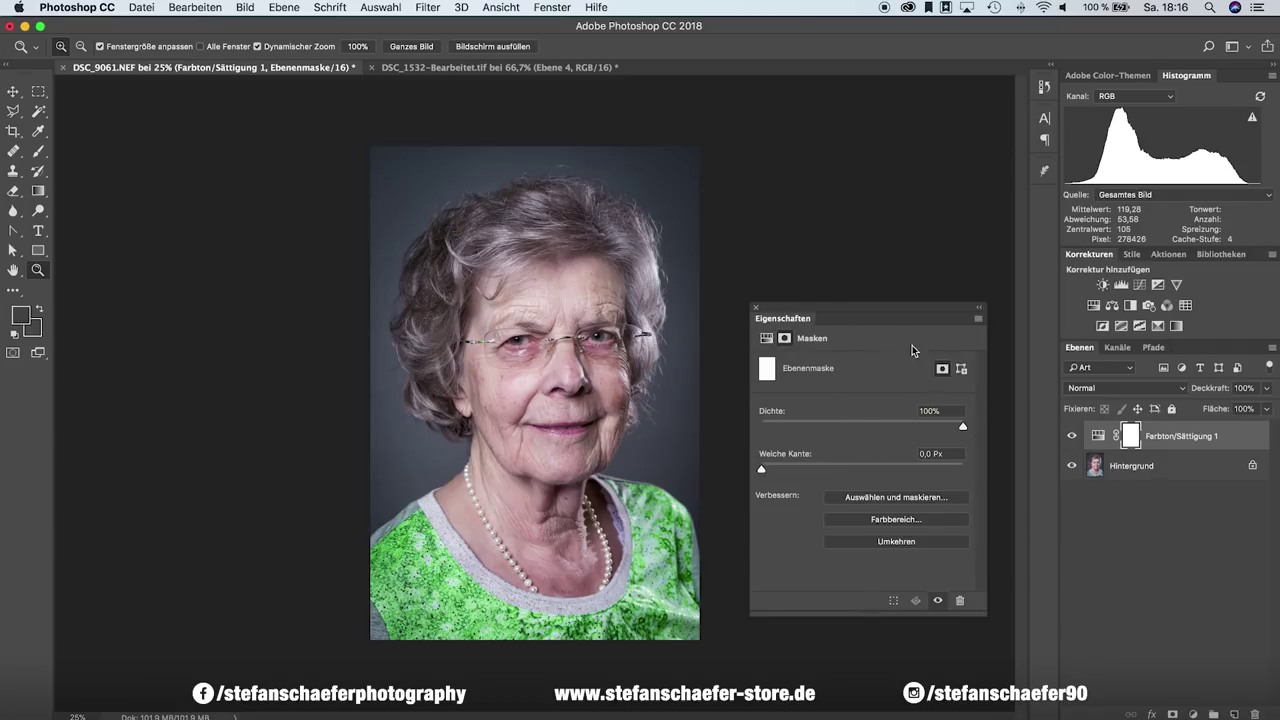
pyautogui.click(891, 526)
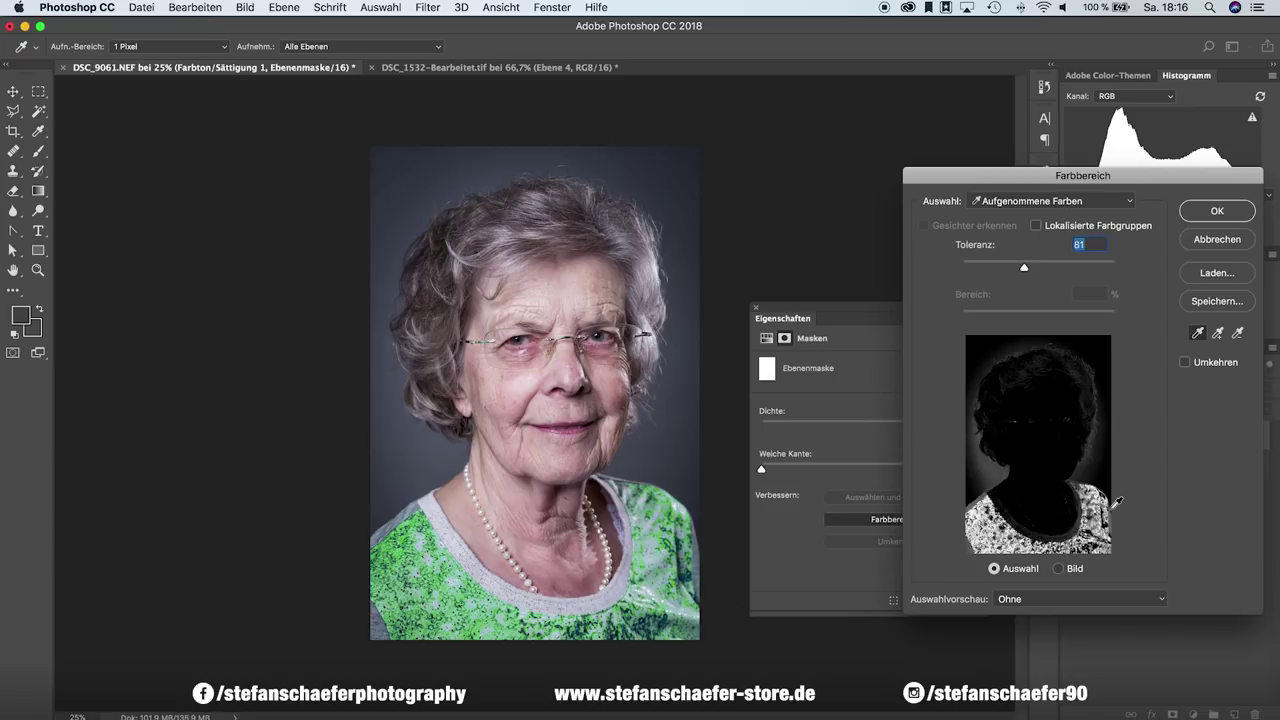
pyautogui.click(1217, 334)
pyautogui.click(673, 507)
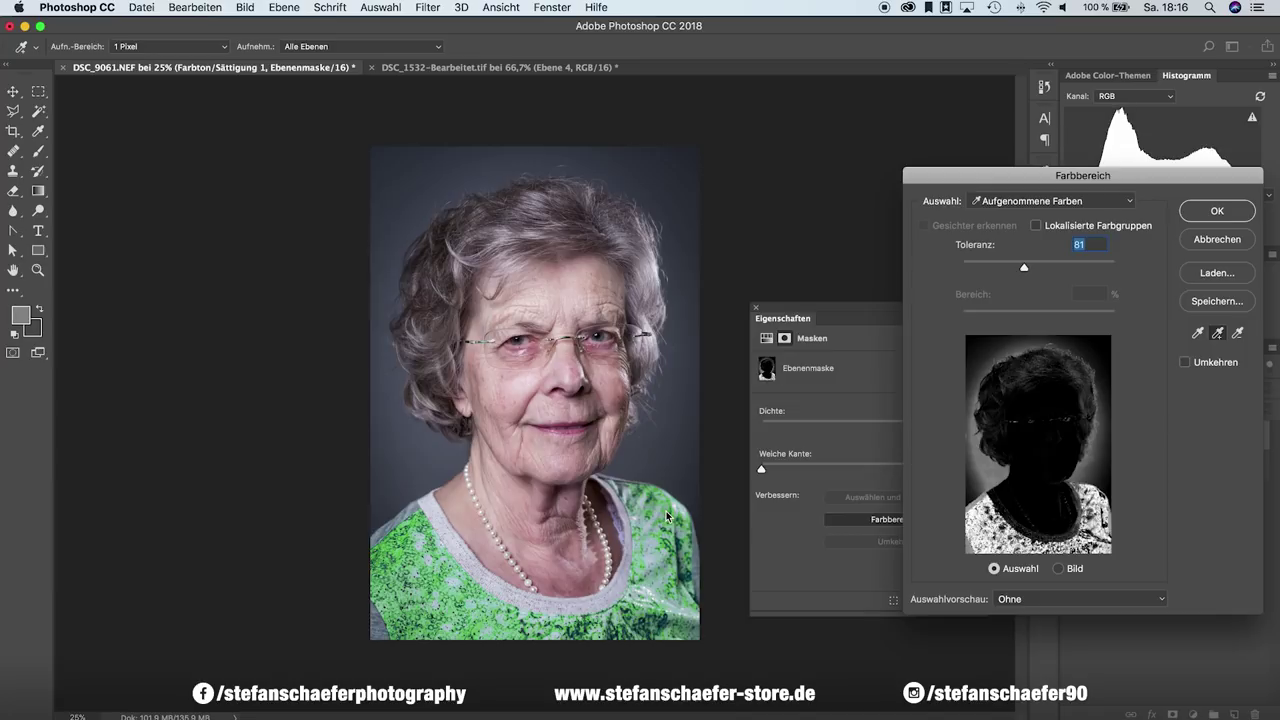
pyautogui.click(492, 616)
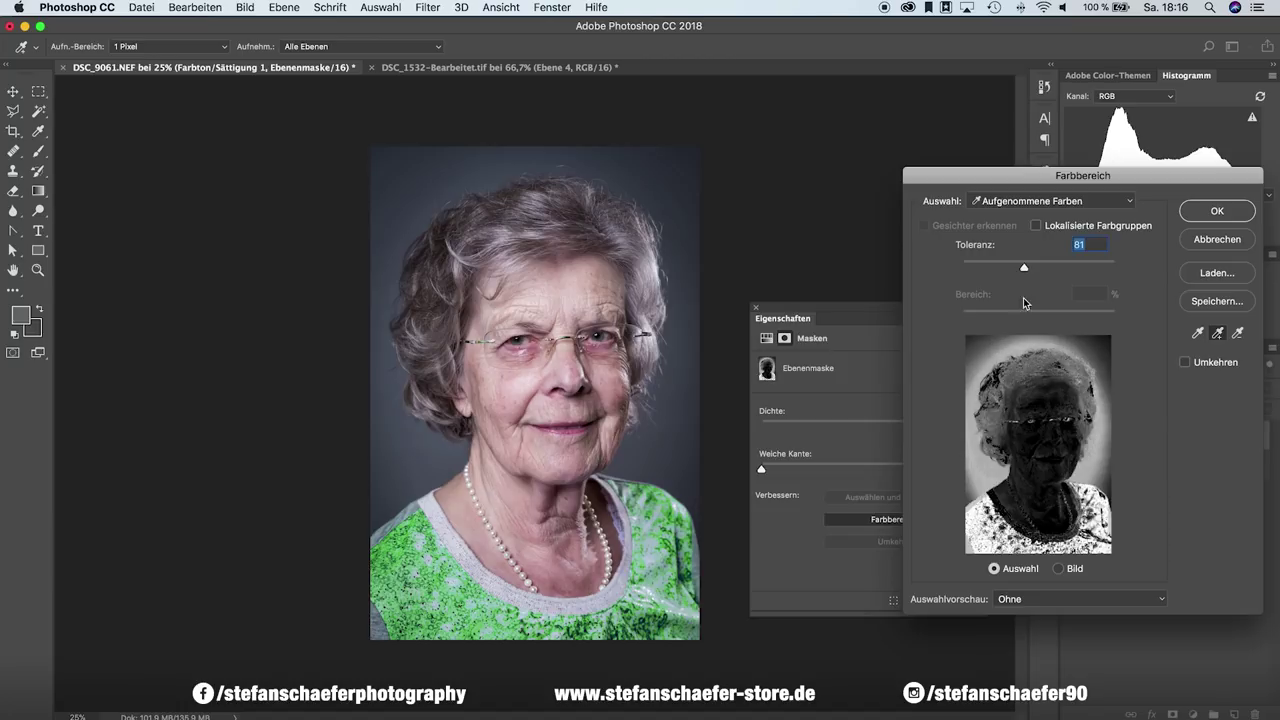
pyautogui.moveTo(1028, 268); pyautogui.dragTo(1009, 270)
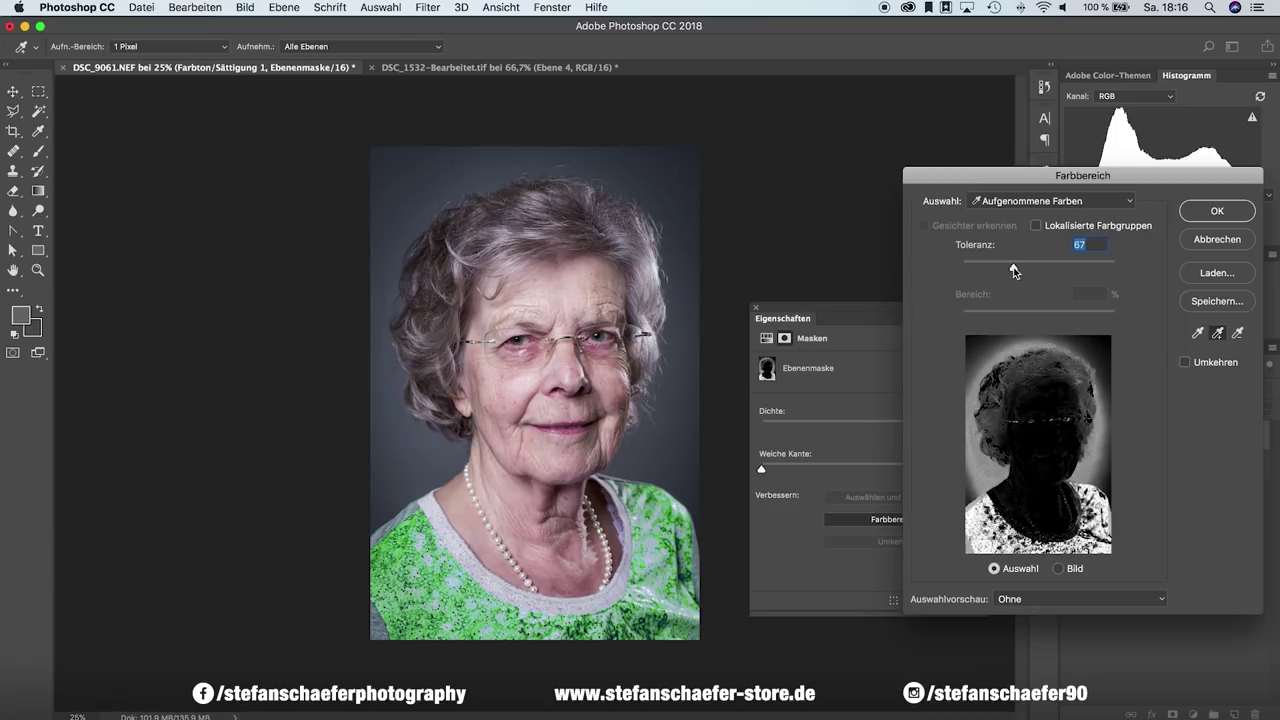
pyautogui.moveTo(1009, 268); pyautogui.dragTo(998, 269)
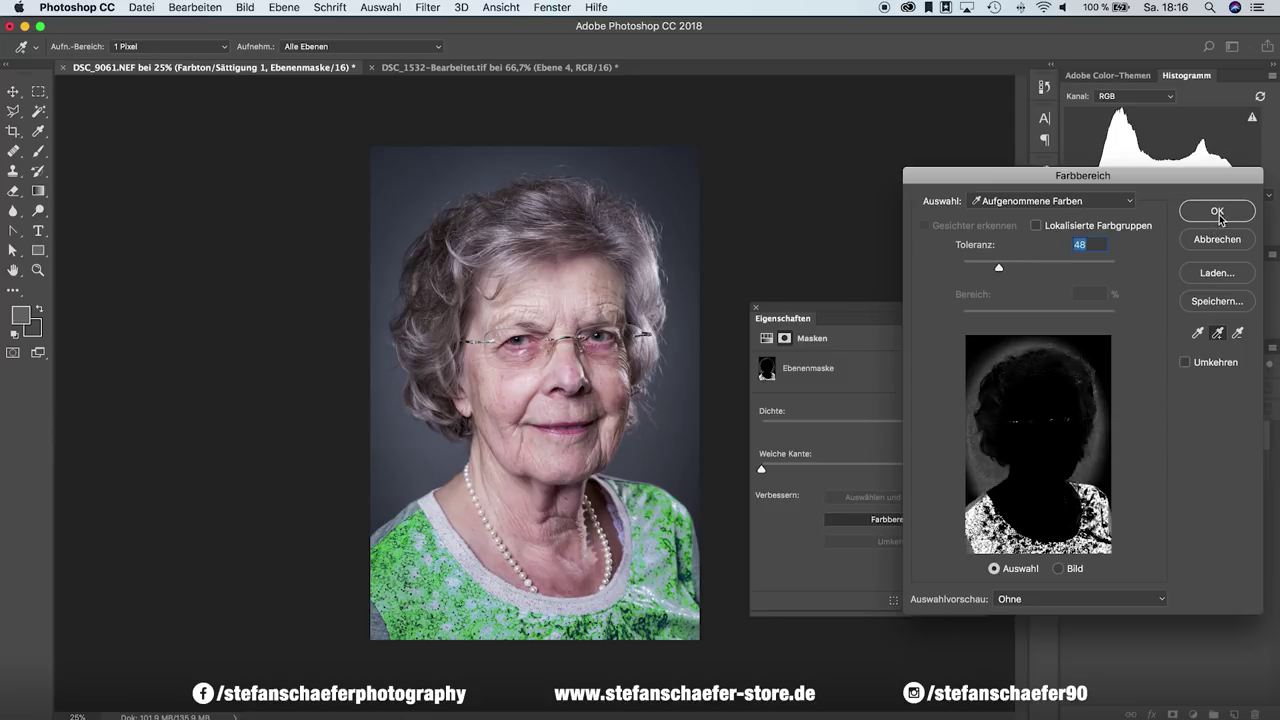
# Step: Subtract the hair, head edges and background from the colour range, and confirm
pyautogui.click(1238, 334)
pyautogui.click(1099, 431)
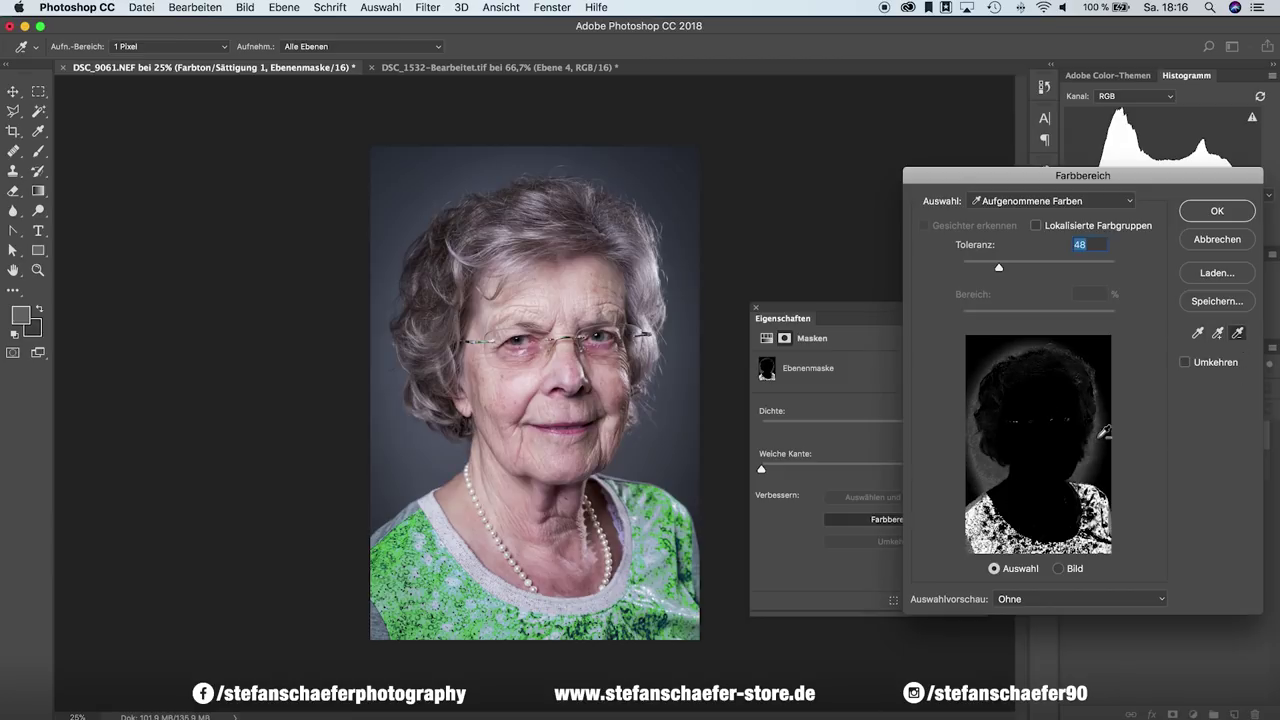
pyautogui.click(1000, 465)
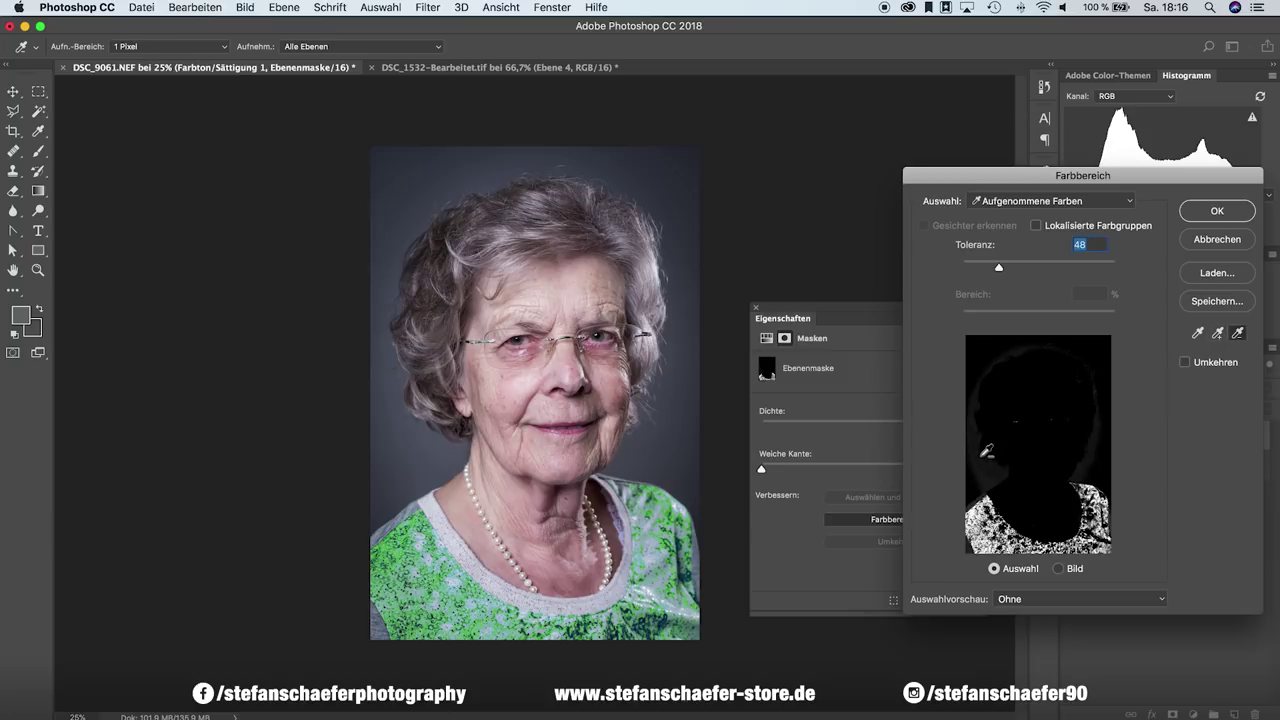
pyautogui.click(991, 467)
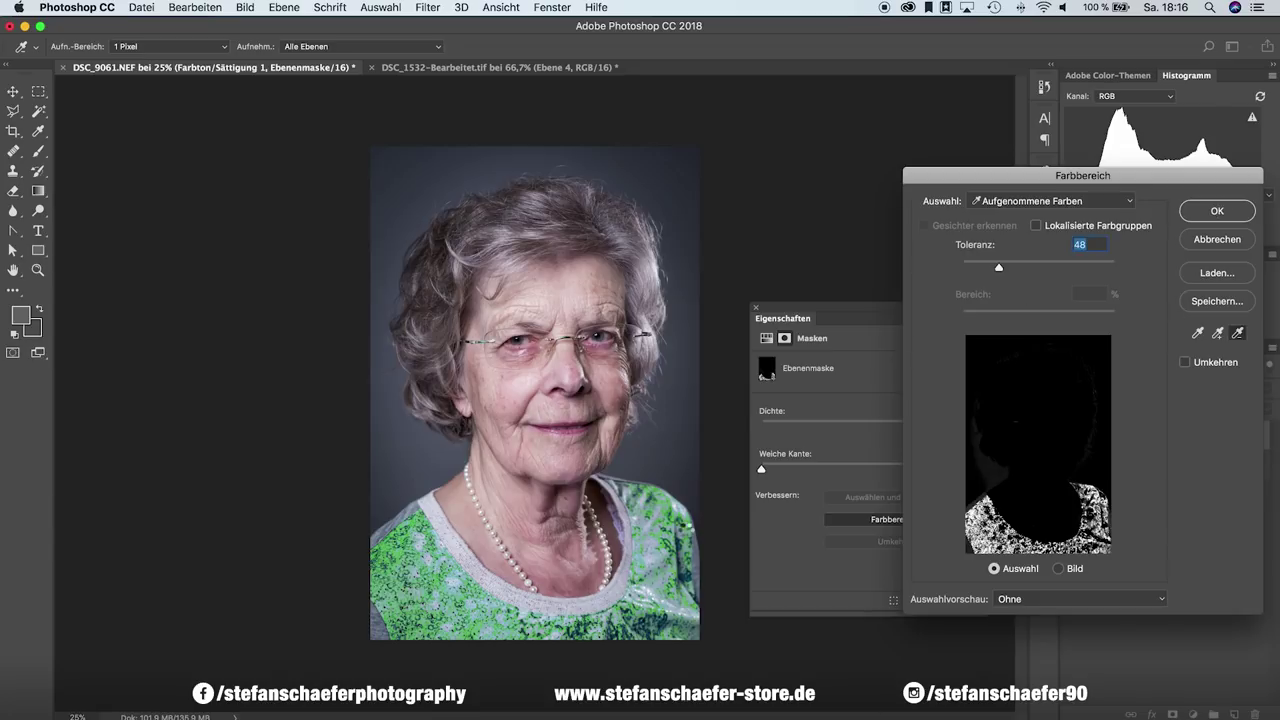
pyautogui.press('Return')
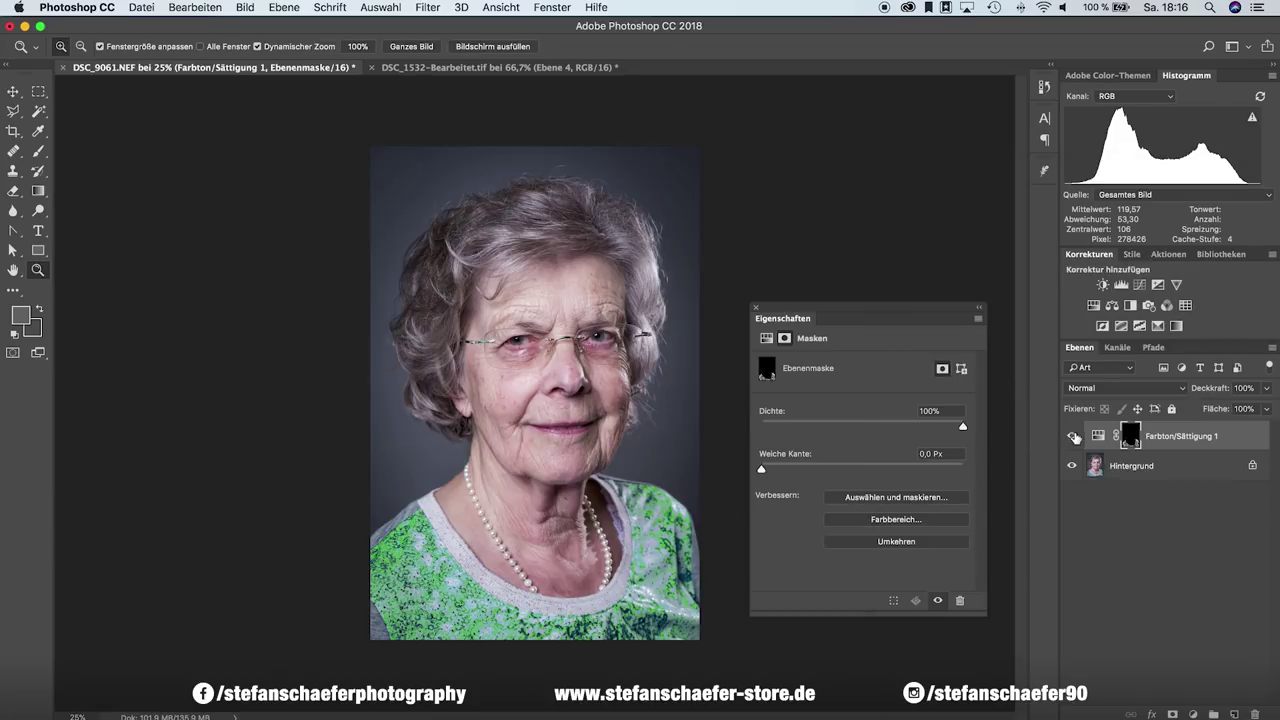
# Step: View the mask alone and set up a black Brush in Ineinanderkopieren mode
pyautogui.keyDown('alt'); pyautogui.click(1127, 443); pyautogui.keyUp('alt')
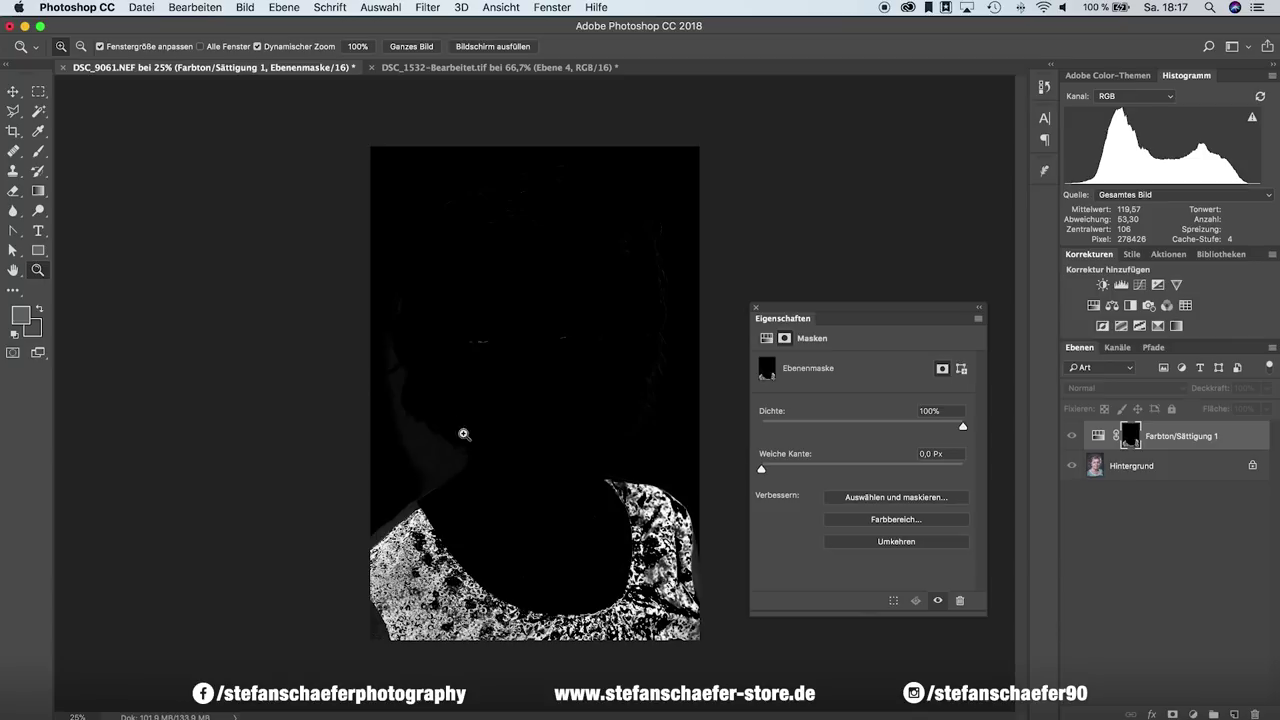
pyautogui.click(39, 154)
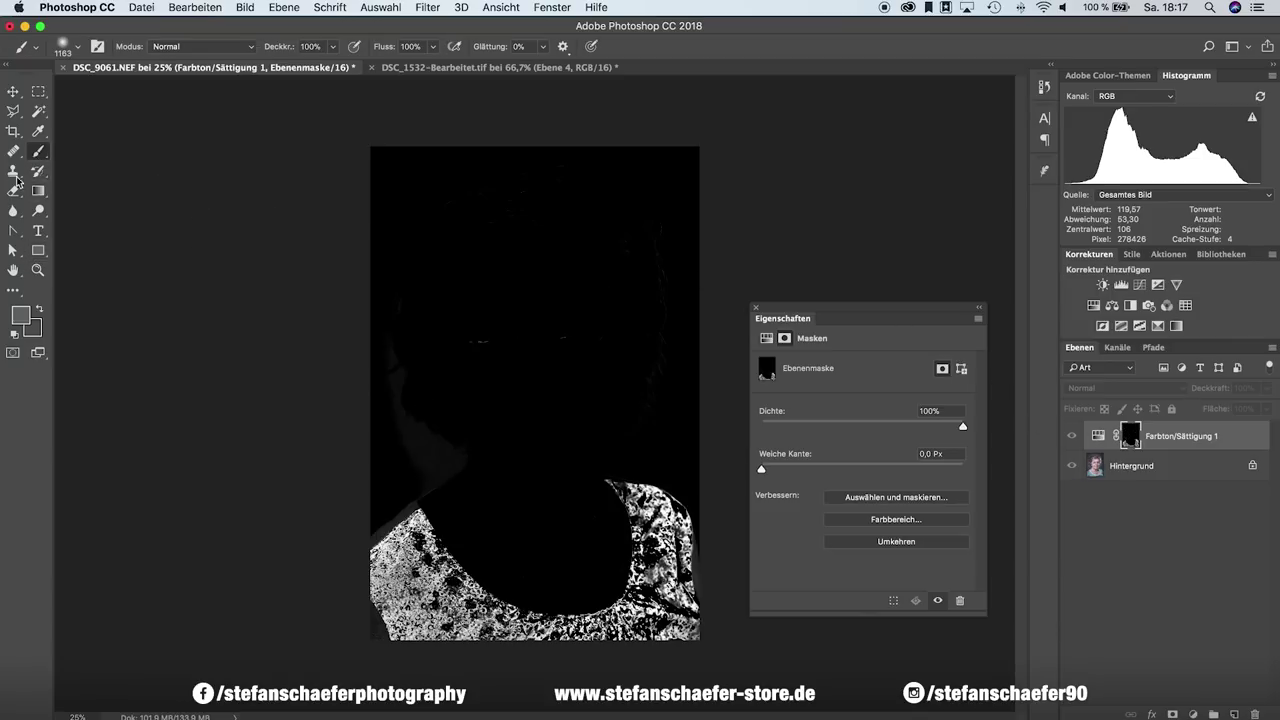
pyautogui.click(20, 317)
pyautogui.click(386, 414)
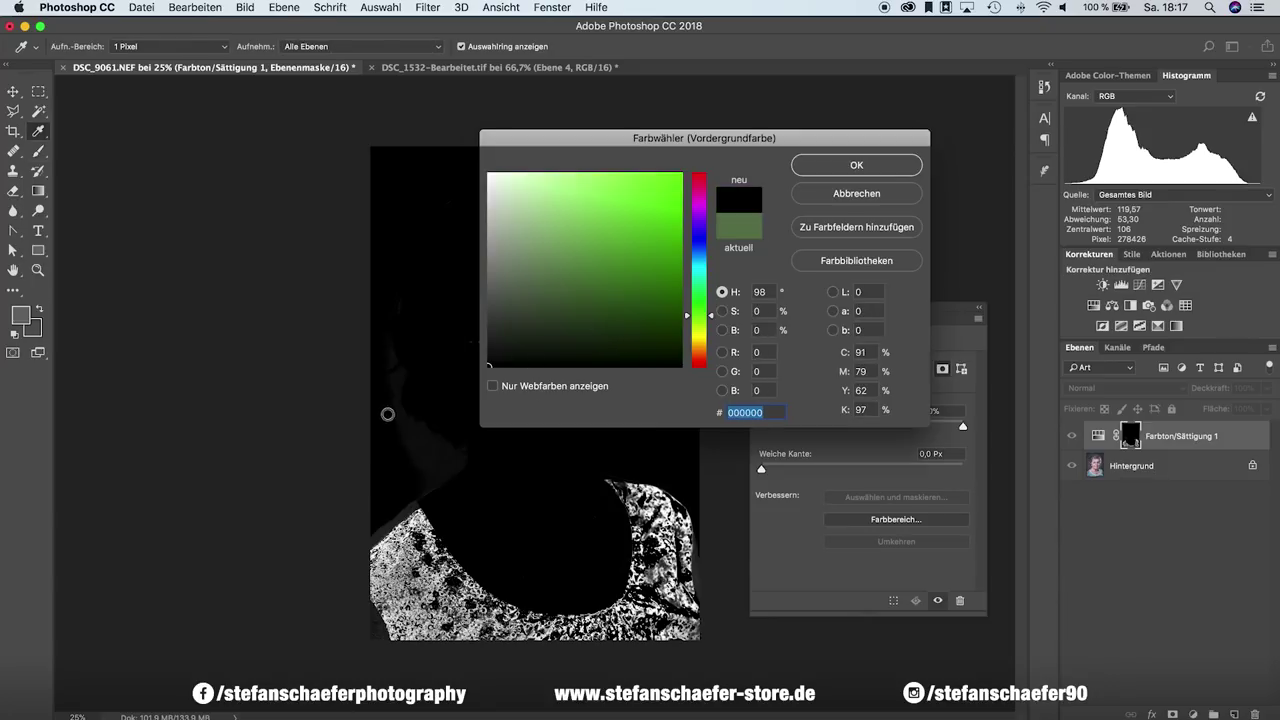
pyautogui.click(818, 166)
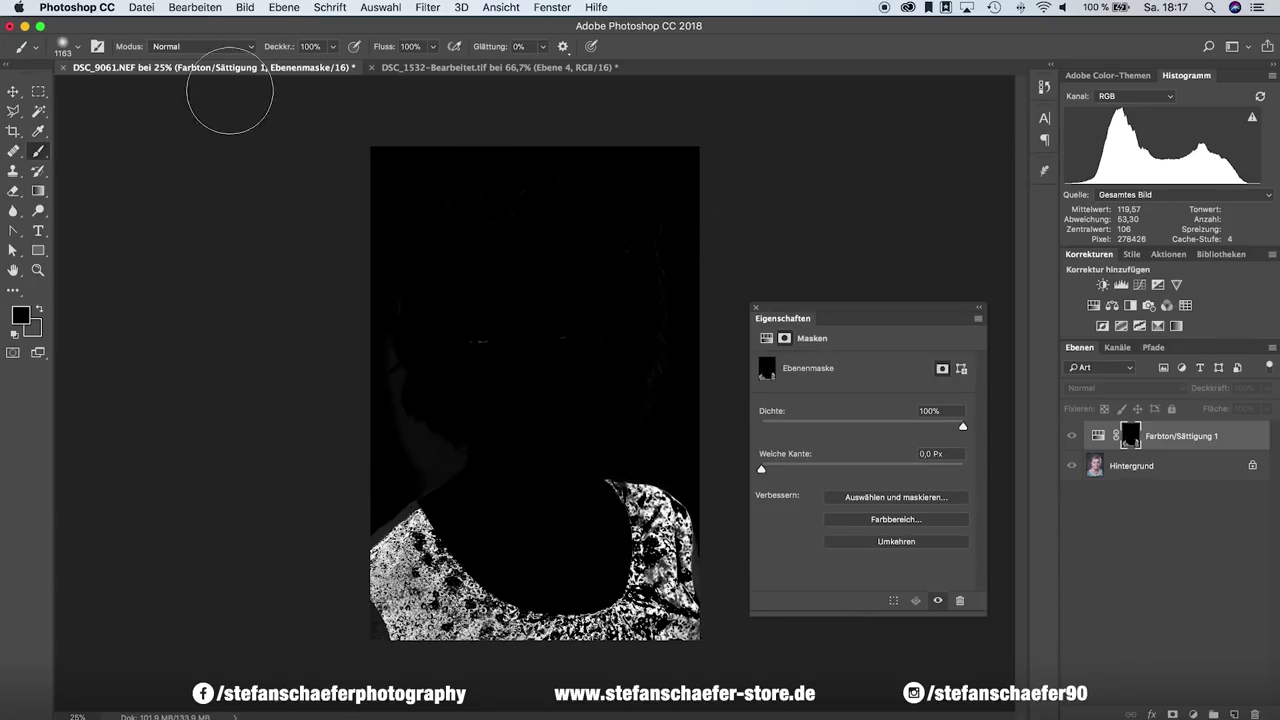
pyautogui.click(181, 52)
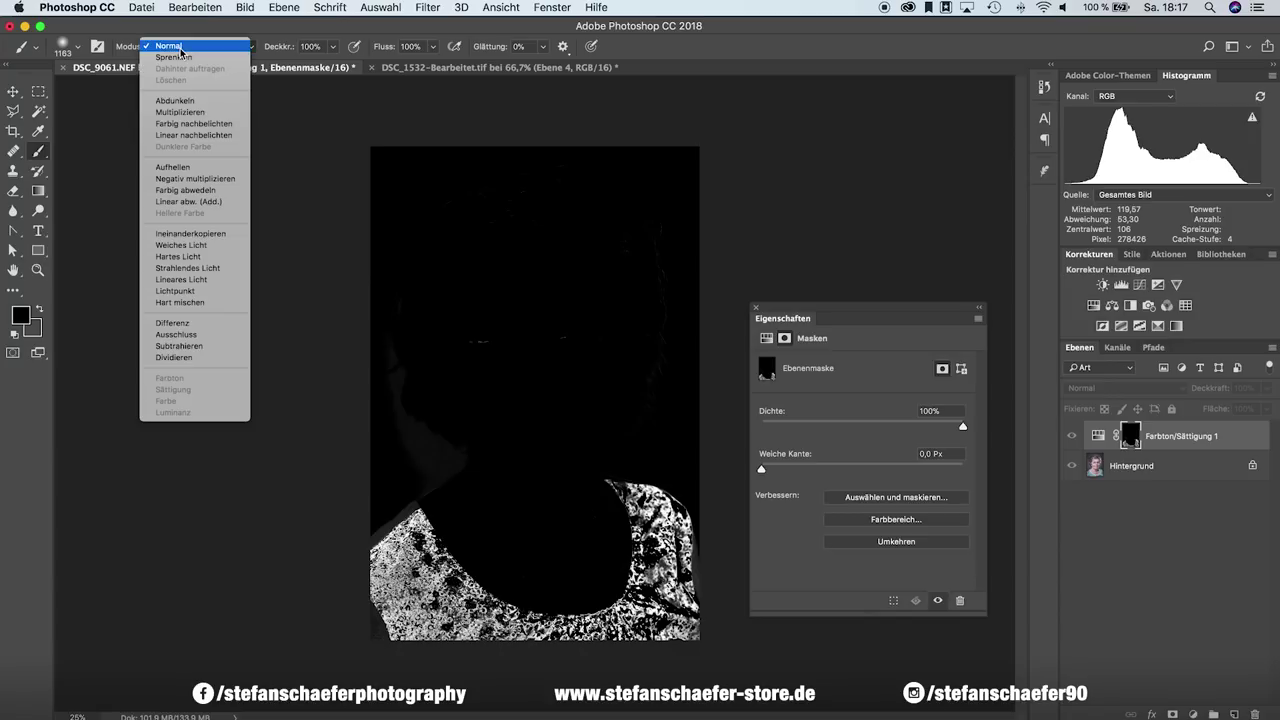
pyautogui.click(190, 233)
# Step: Paint out the grey haze and specks in the mask, then return to the colour view
pyautogui.moveTo(414, 388); pyautogui.dragTo(409, 386)
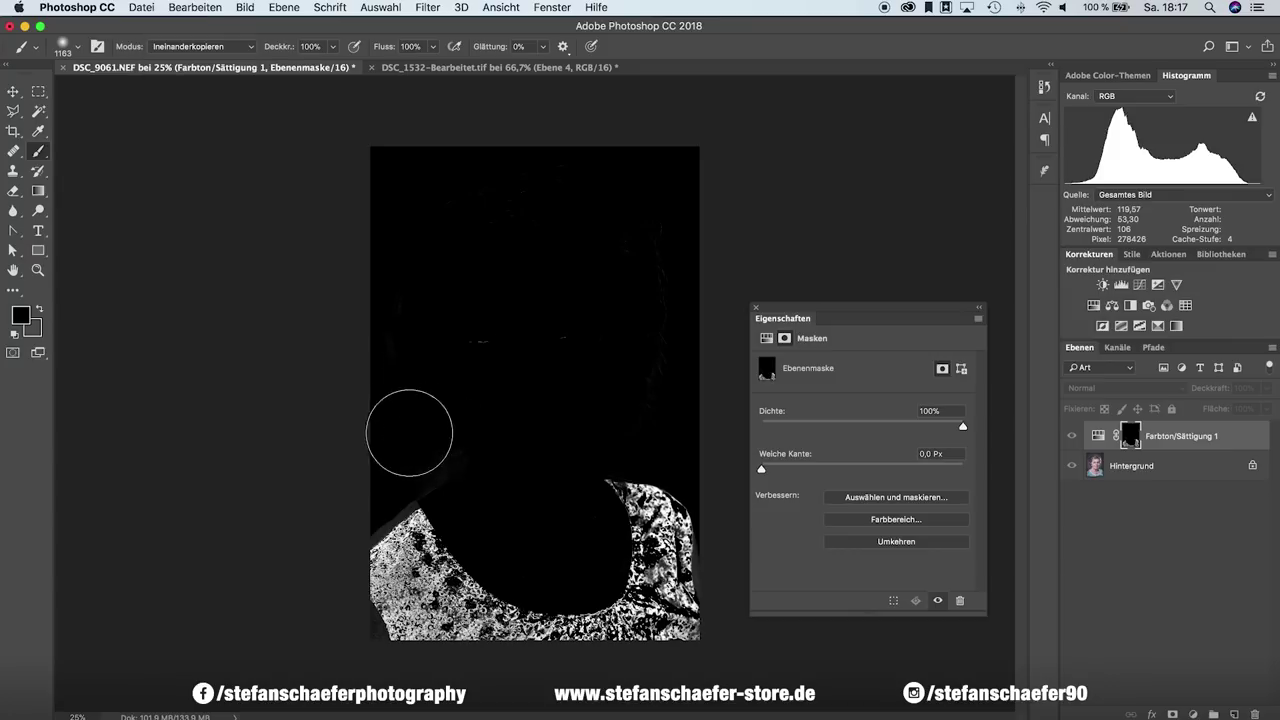
pyautogui.moveTo(478, 350); pyautogui.dragTo(634, 397)
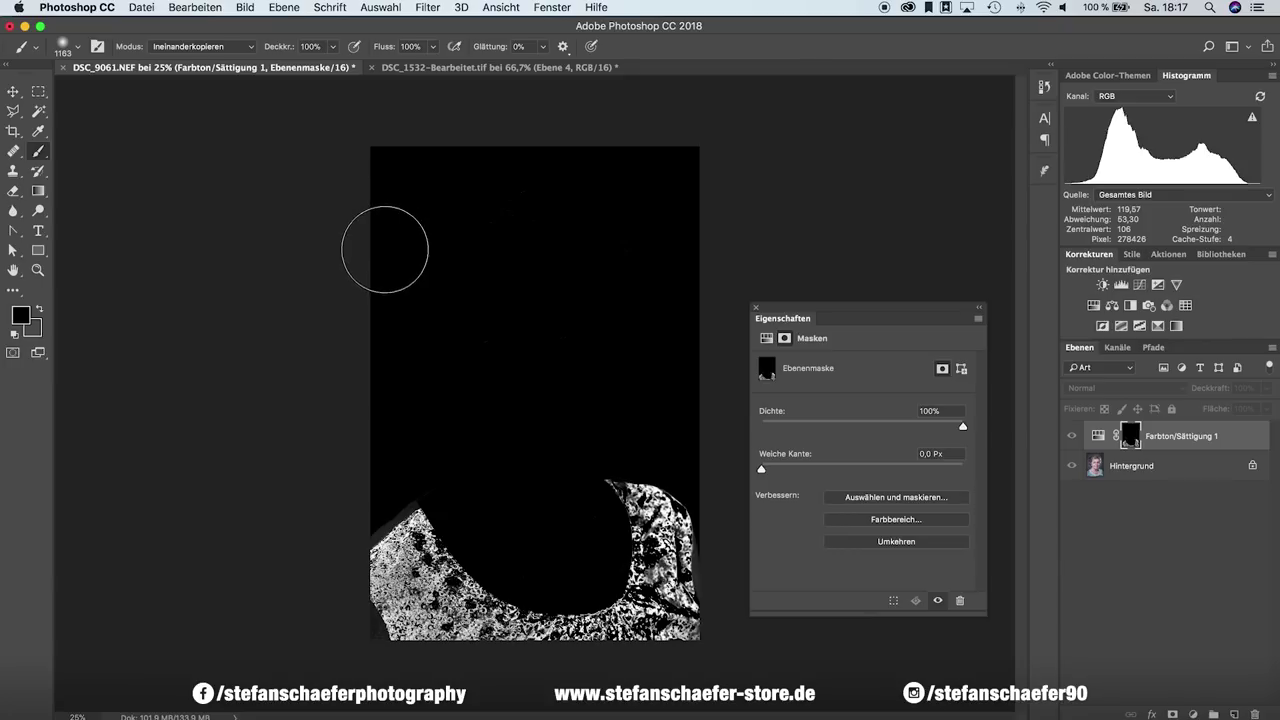
pyautogui.moveTo(372, 484); pyautogui.dragTo(406, 451)
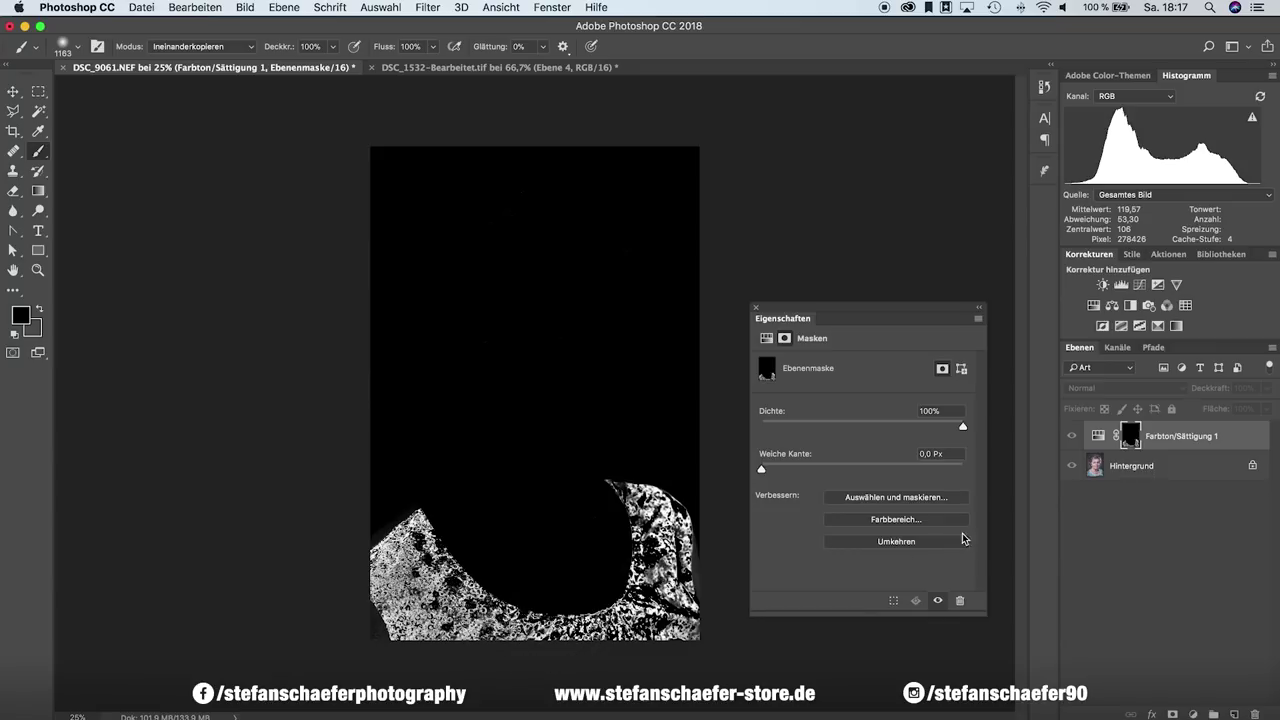
pyautogui.keyDown('alt'); pyautogui.click(1128, 442); pyautogui.keyUp('alt')
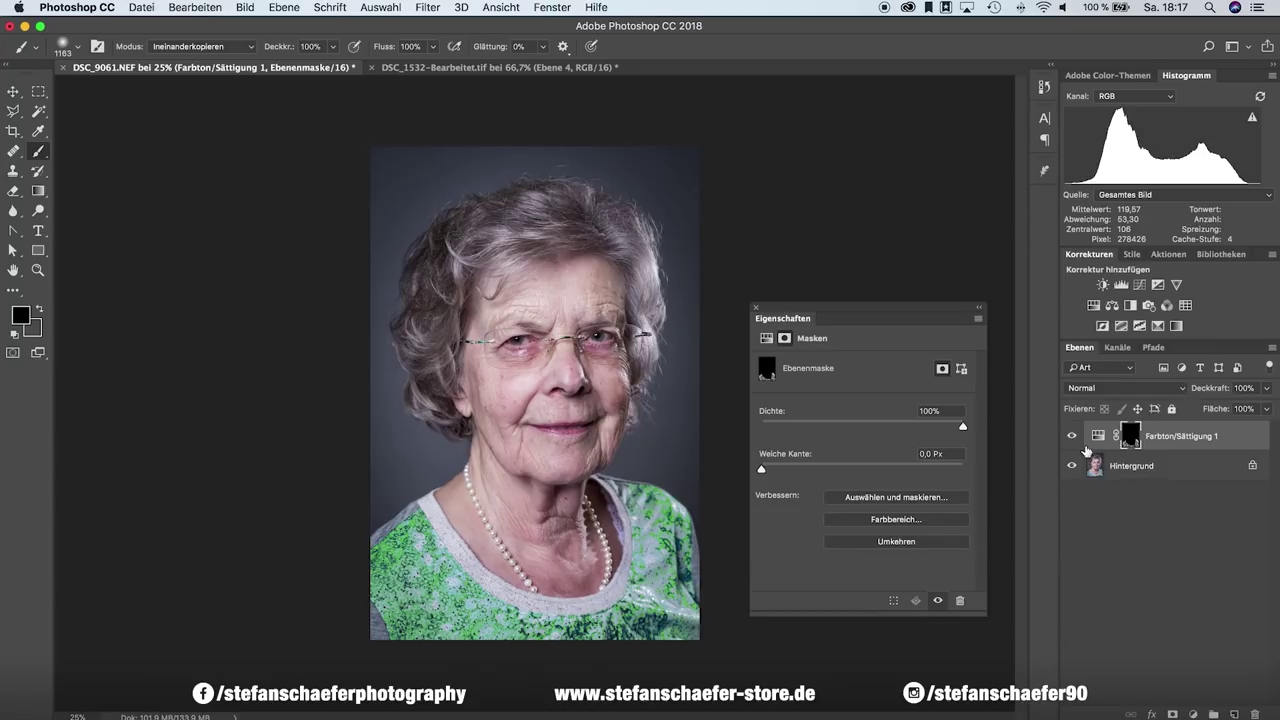